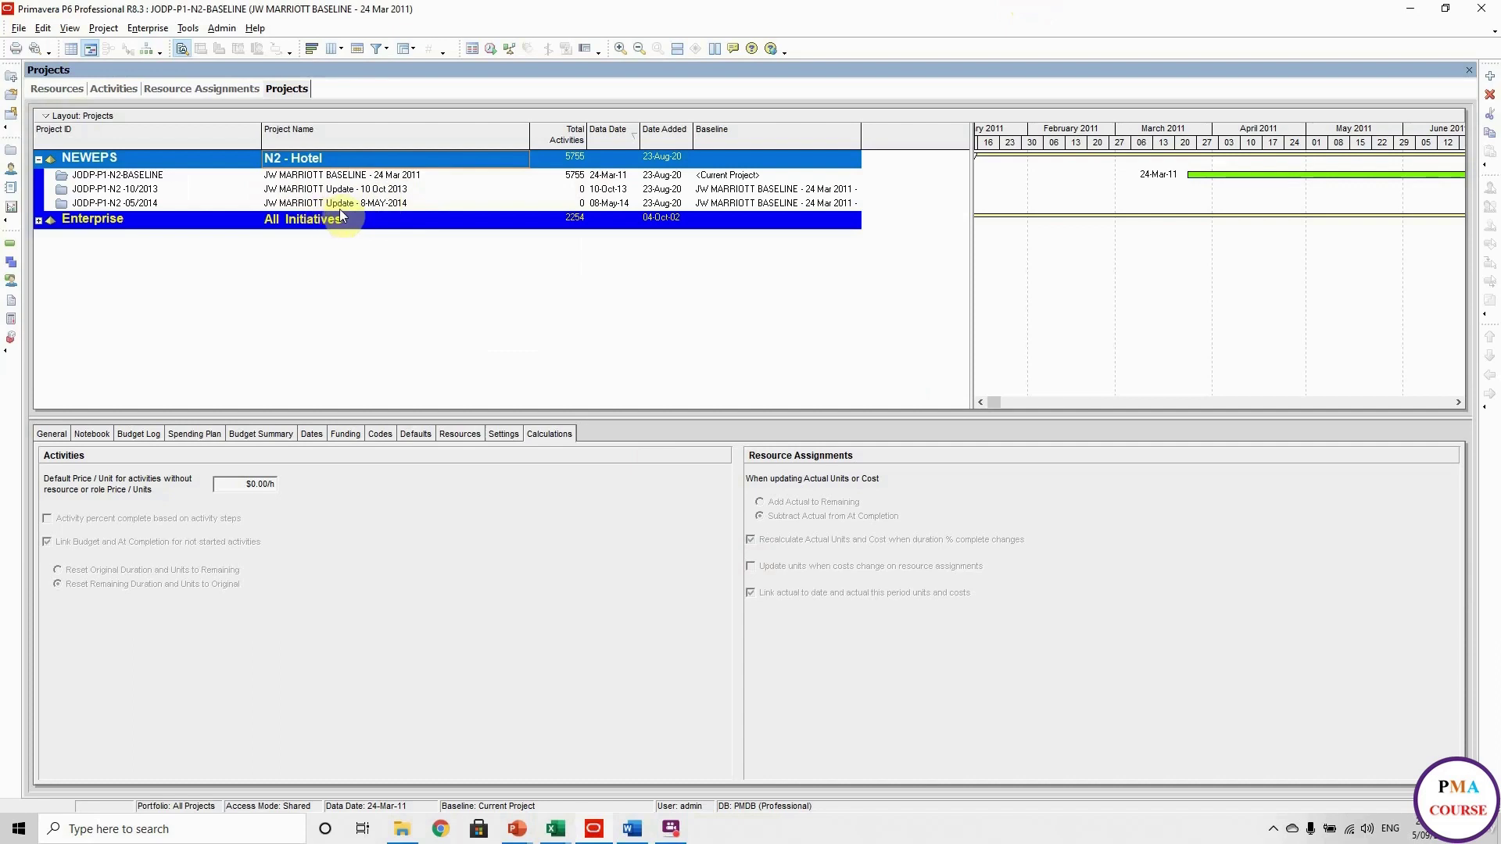
Step: Open the JW MARRIOTT baseline project's activities
{"action": "left_click", "coordinate": [404, 175]}
{"action": "right_click", "coordinate": [406, 180]}
{"action": "key", "text": "Escape"}
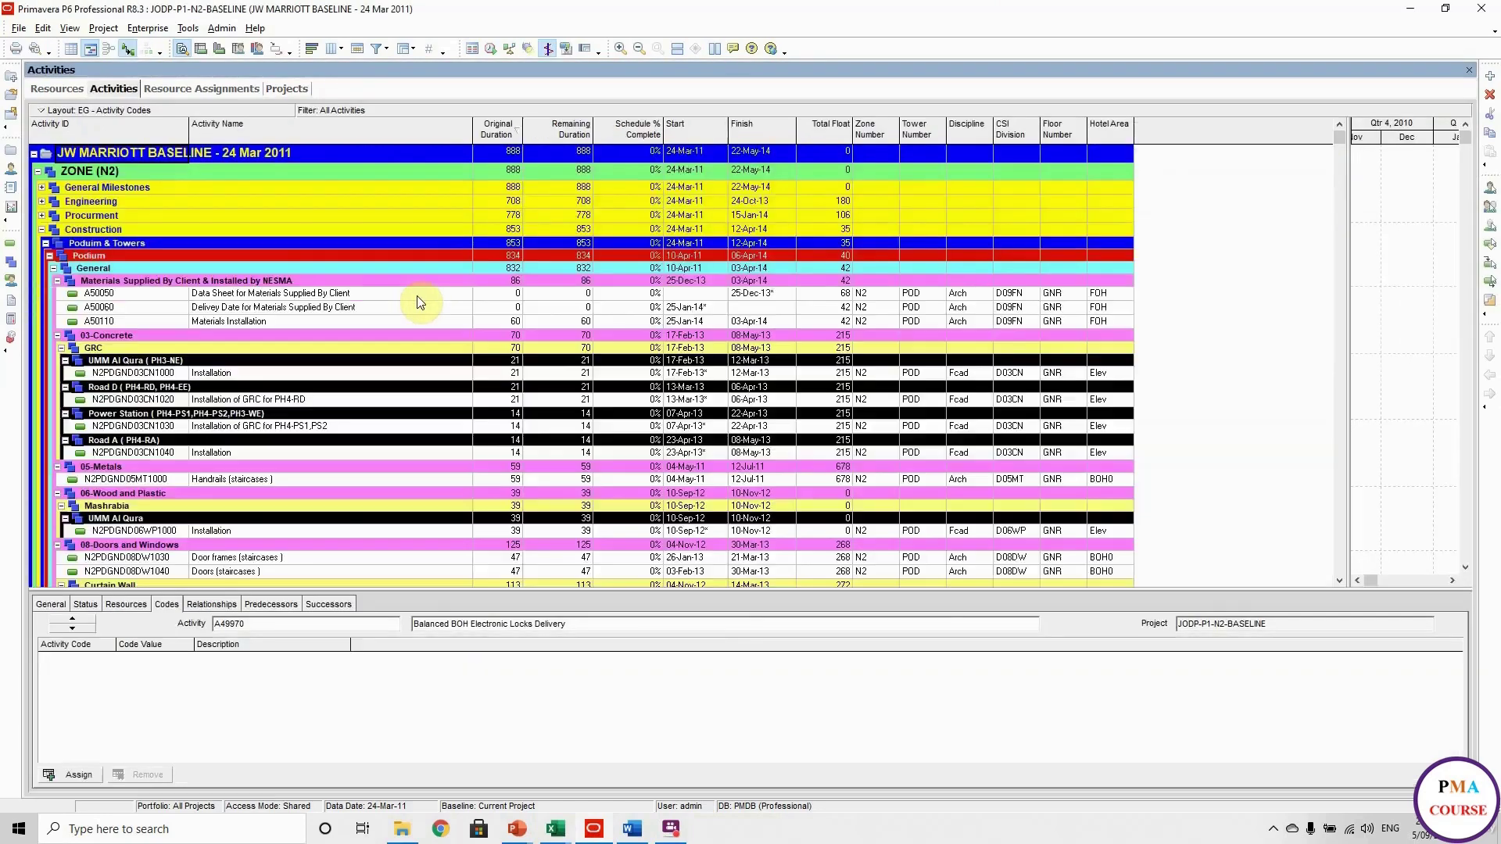
Step: Review the project activity codes CSI Division, Discipline and Floor Number in Enterprise > Activity Codes
{"action": "left_click", "coordinate": [136, 31]}
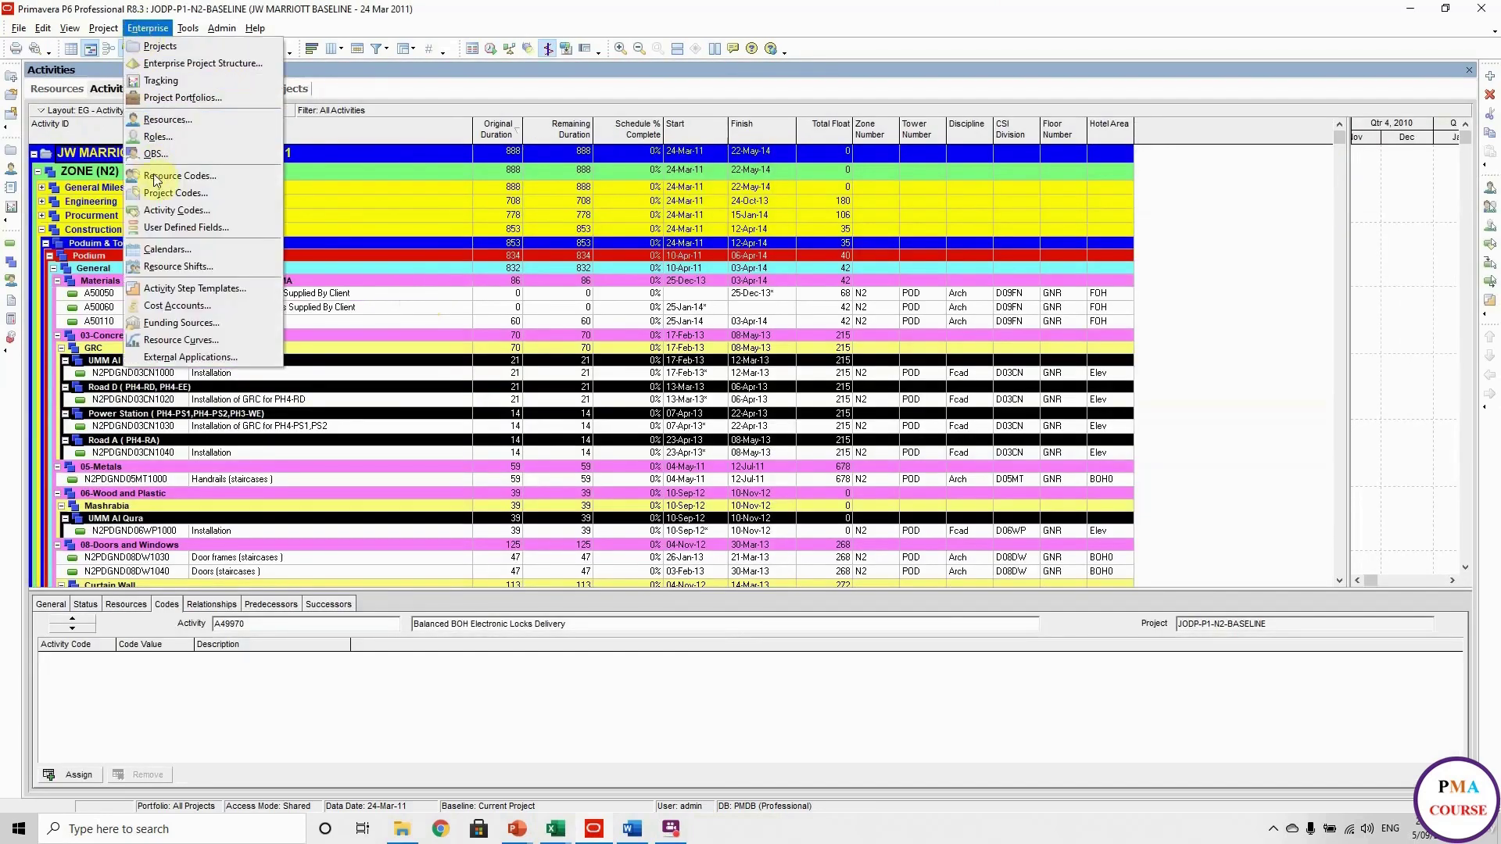
{"action": "left_click", "coordinate": [164, 211]}
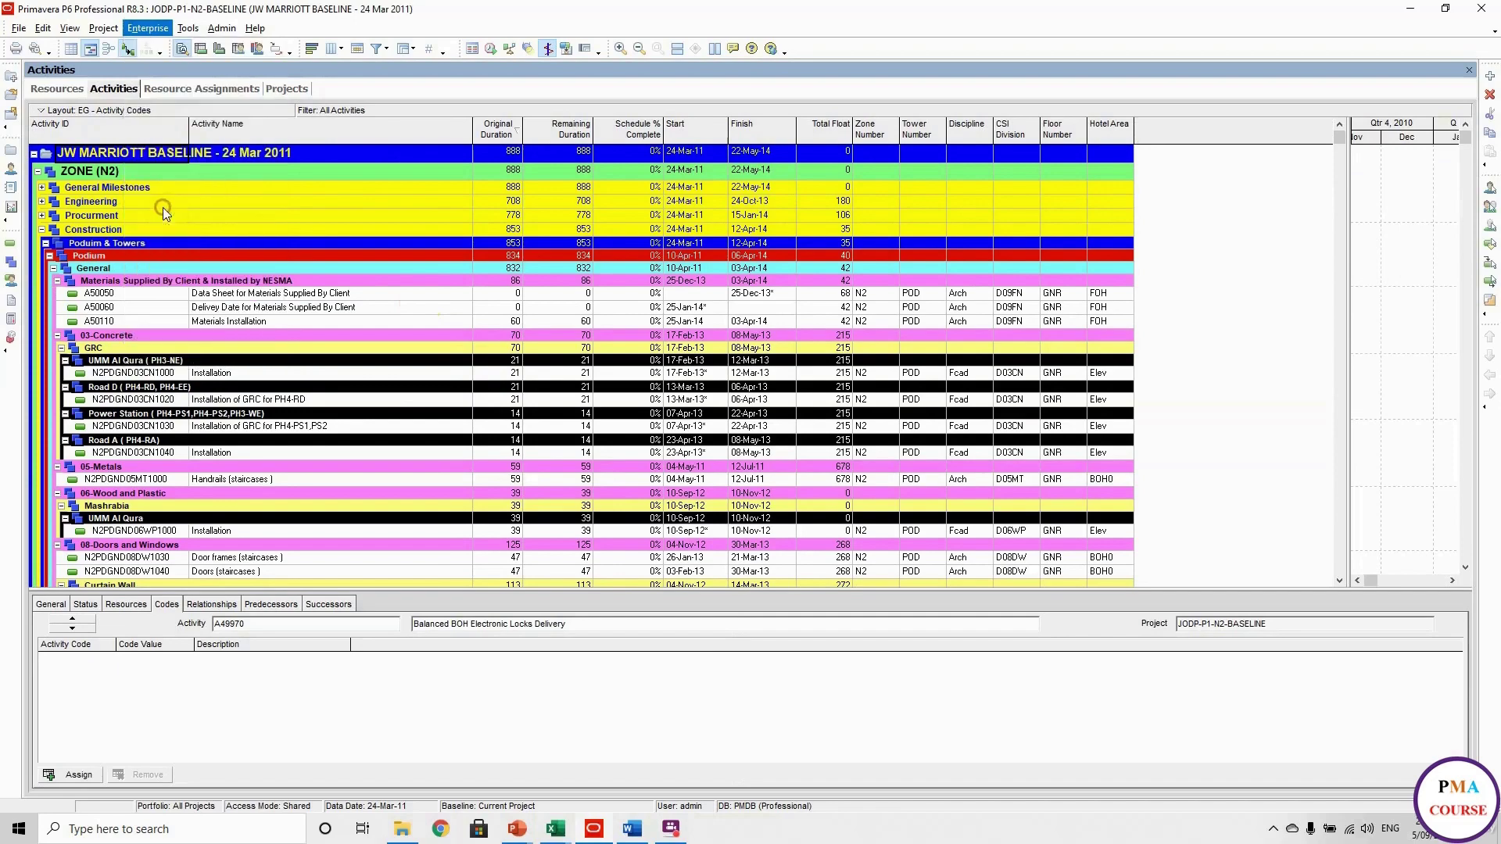
{"action": "left_click", "coordinate": [482, 208]}
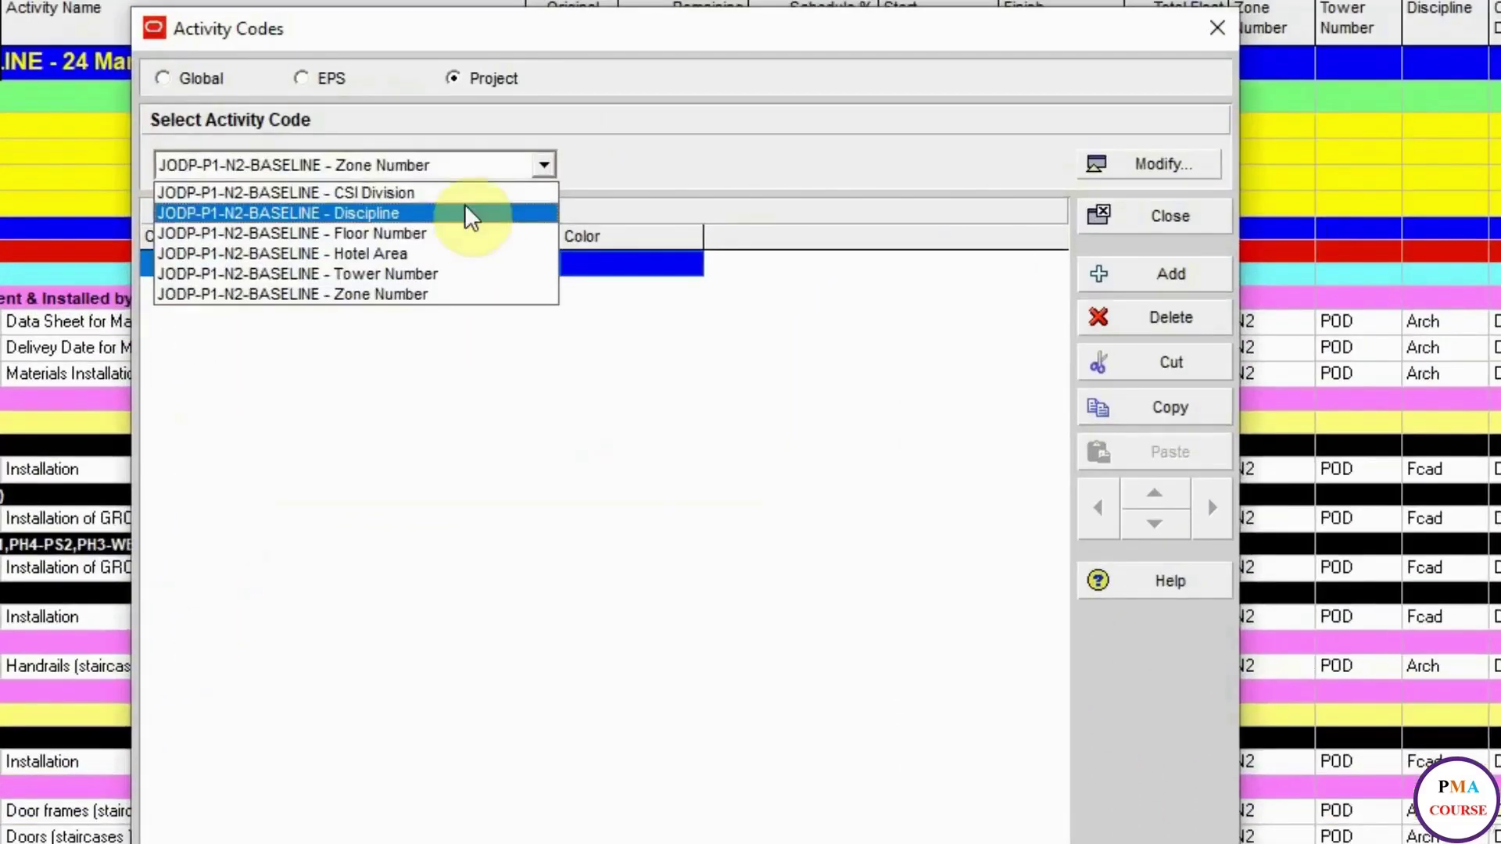
{"action": "left_click", "coordinate": [442, 220]}
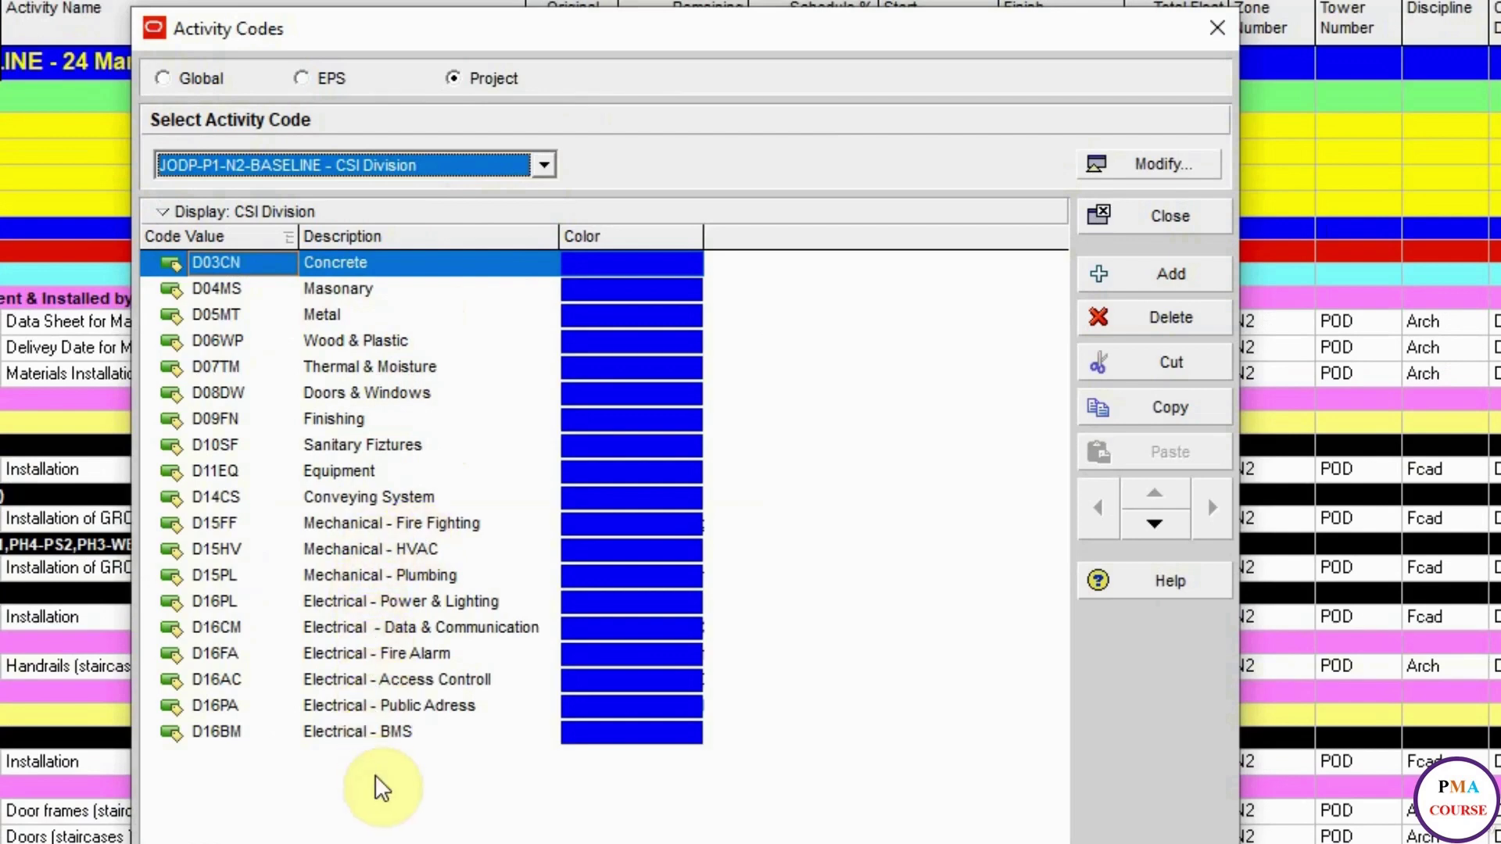
{"action": "left_click", "coordinate": [544, 165]}
{"action": "left_click", "coordinate": [514, 214]}
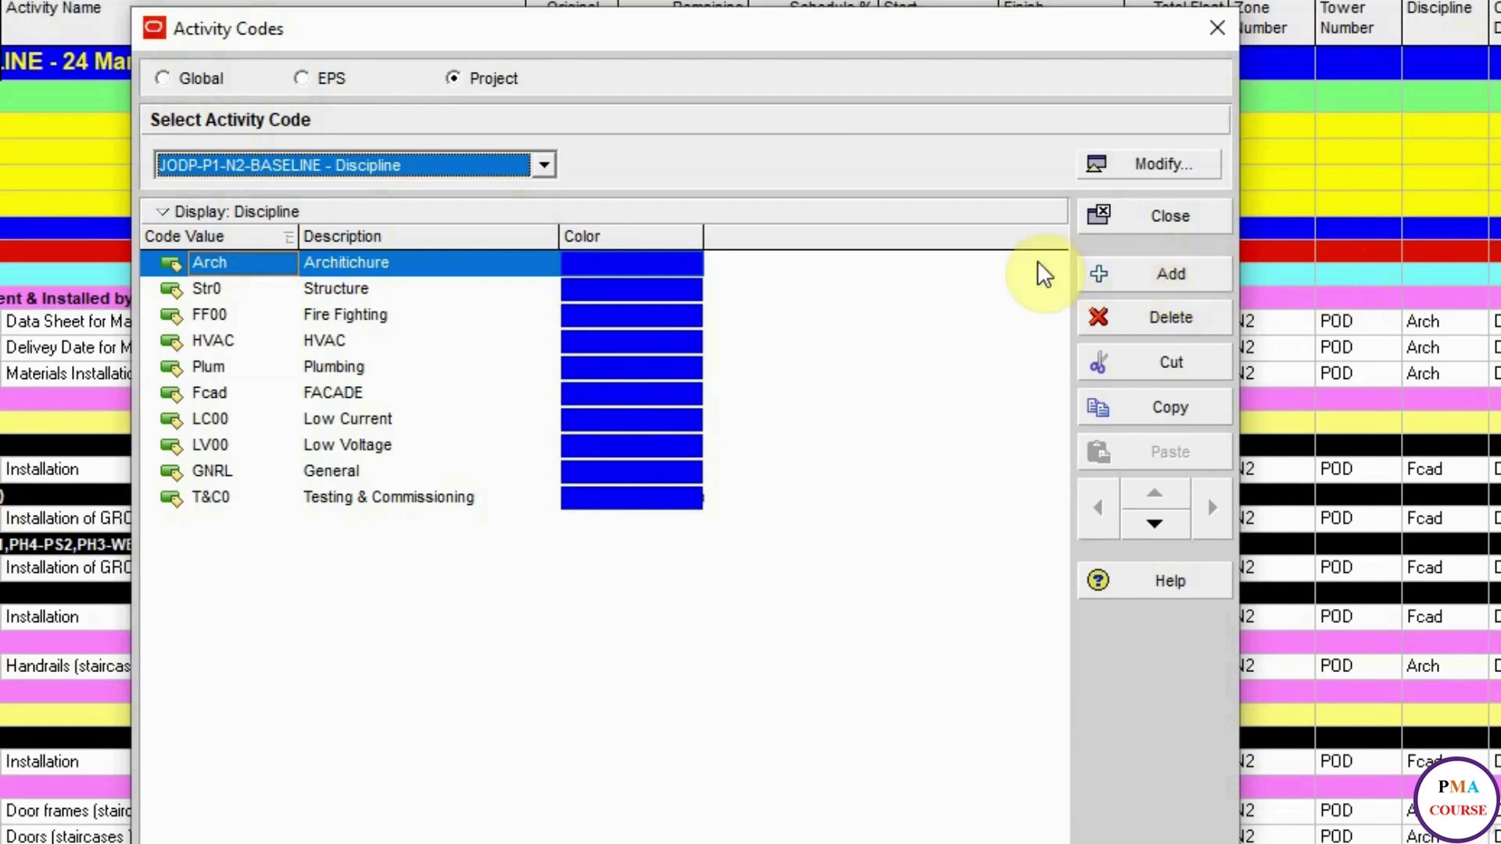
{"action": "left_click", "coordinate": [545, 165]}
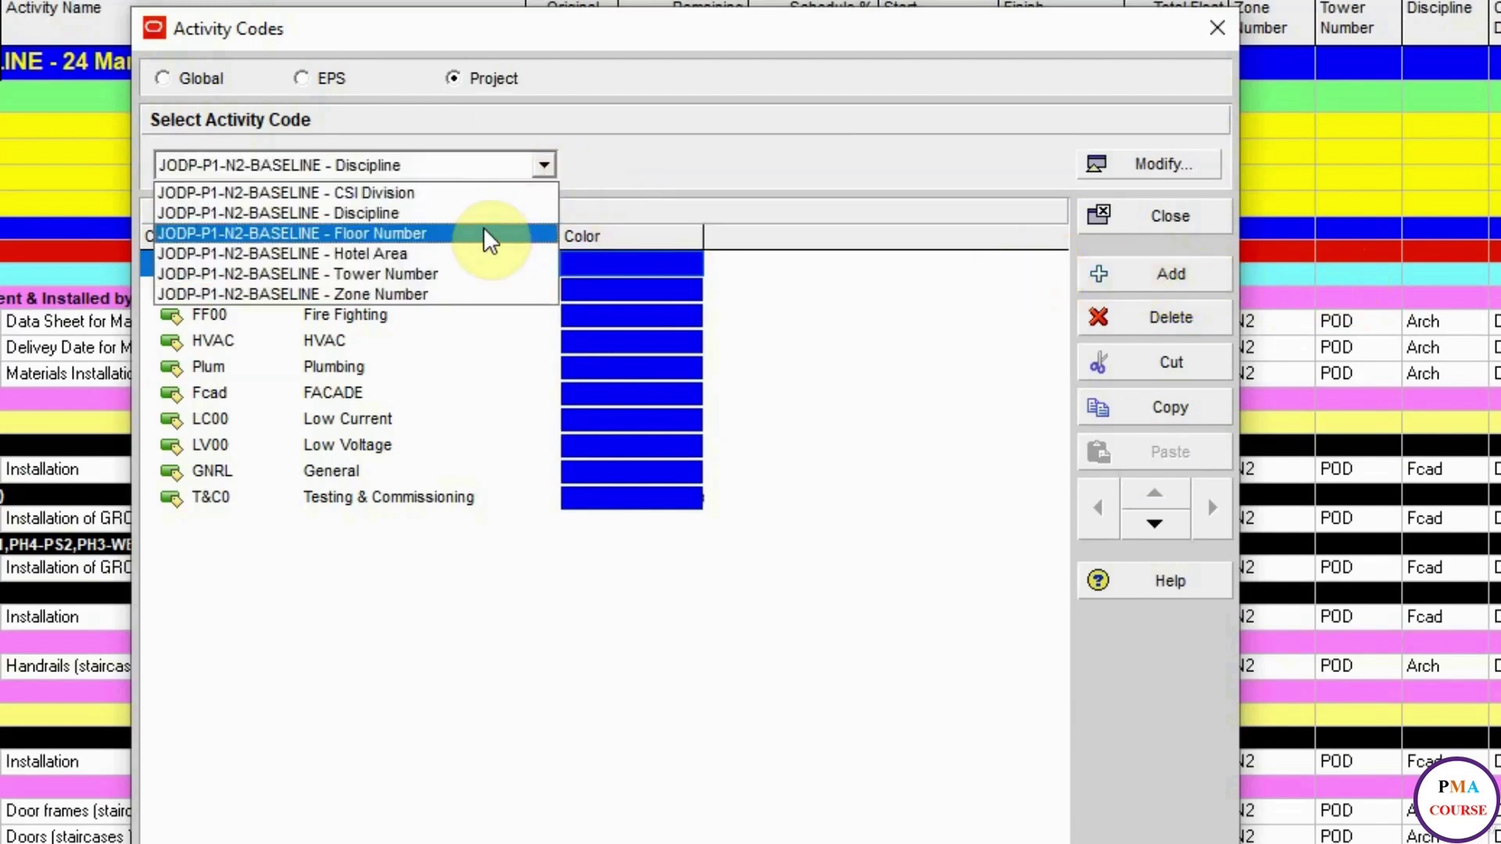
{"action": "left_click", "coordinate": [488, 233]}
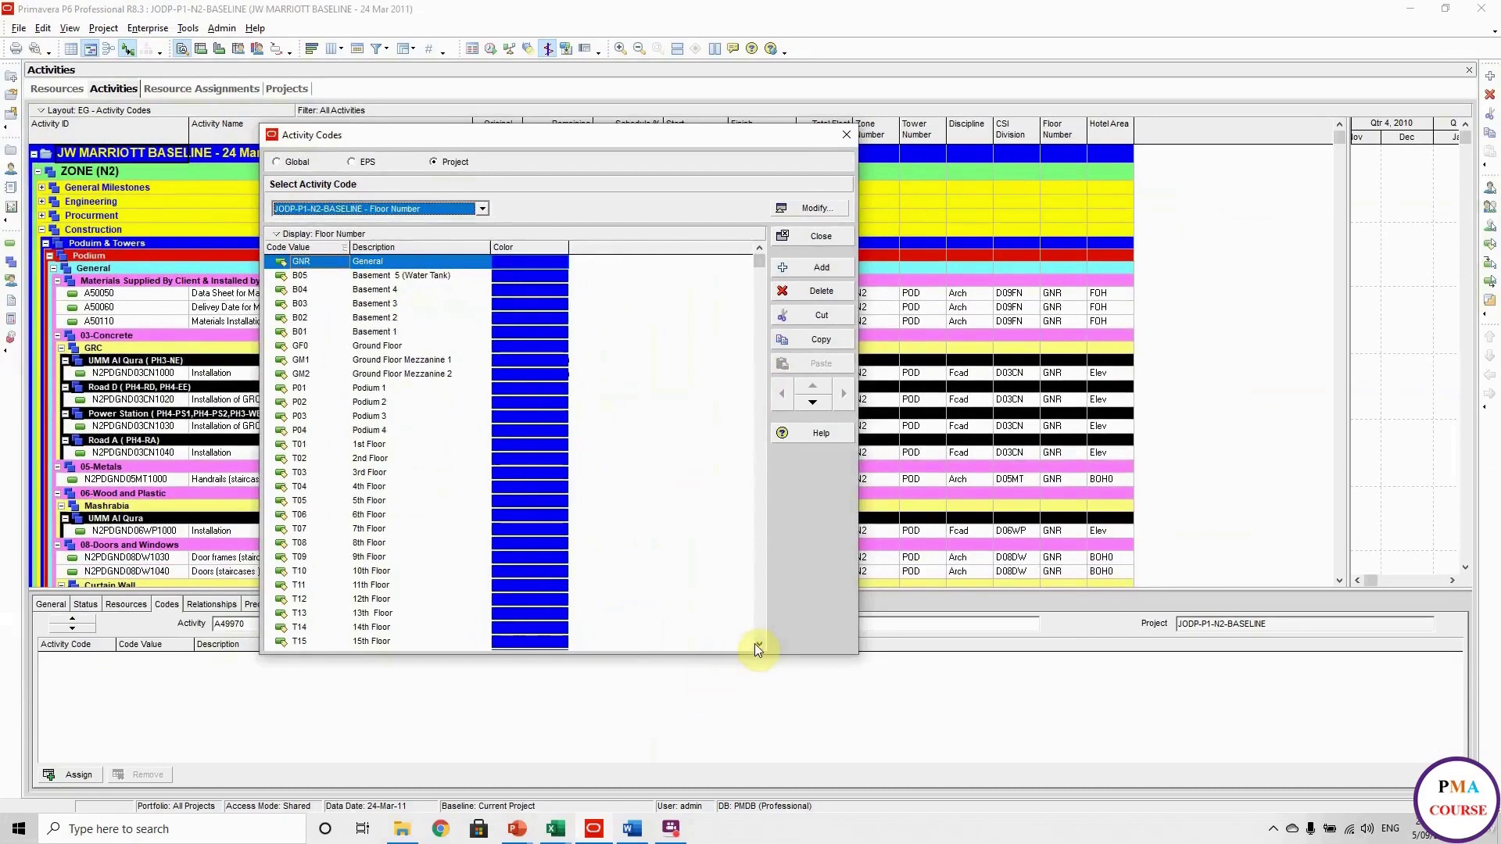
Step: Review the Hotel Area, Tower Number and Zone Number code values, then close Activity Codes
{"action": "scroll", "coordinate": [753, 644], "scroll_direction": "down", "scroll_amount": 3}
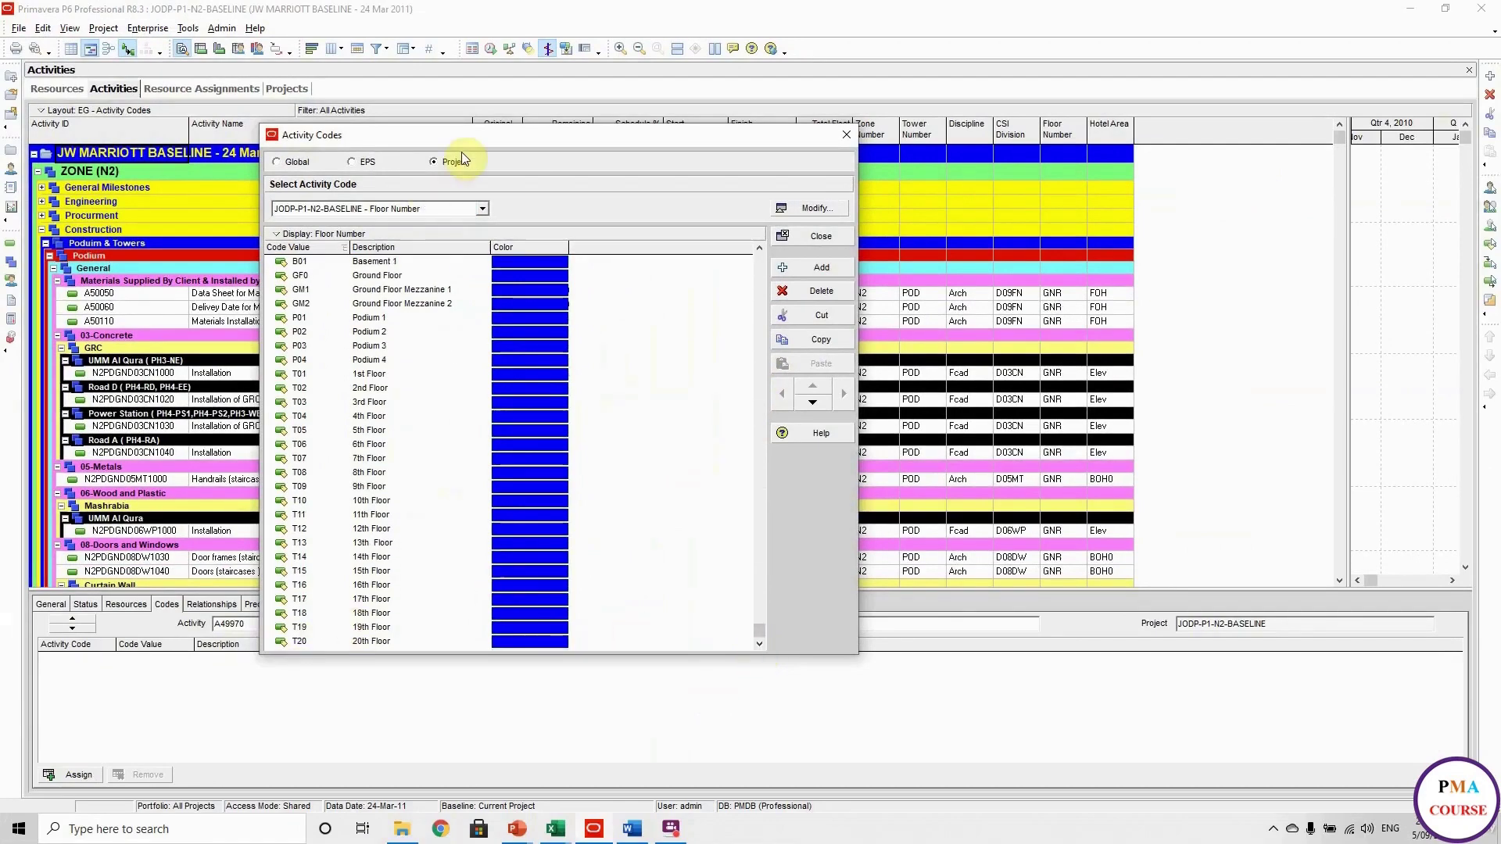
{"action": "left_click", "coordinate": [482, 209]}
{"action": "left_click", "coordinate": [439, 251]}
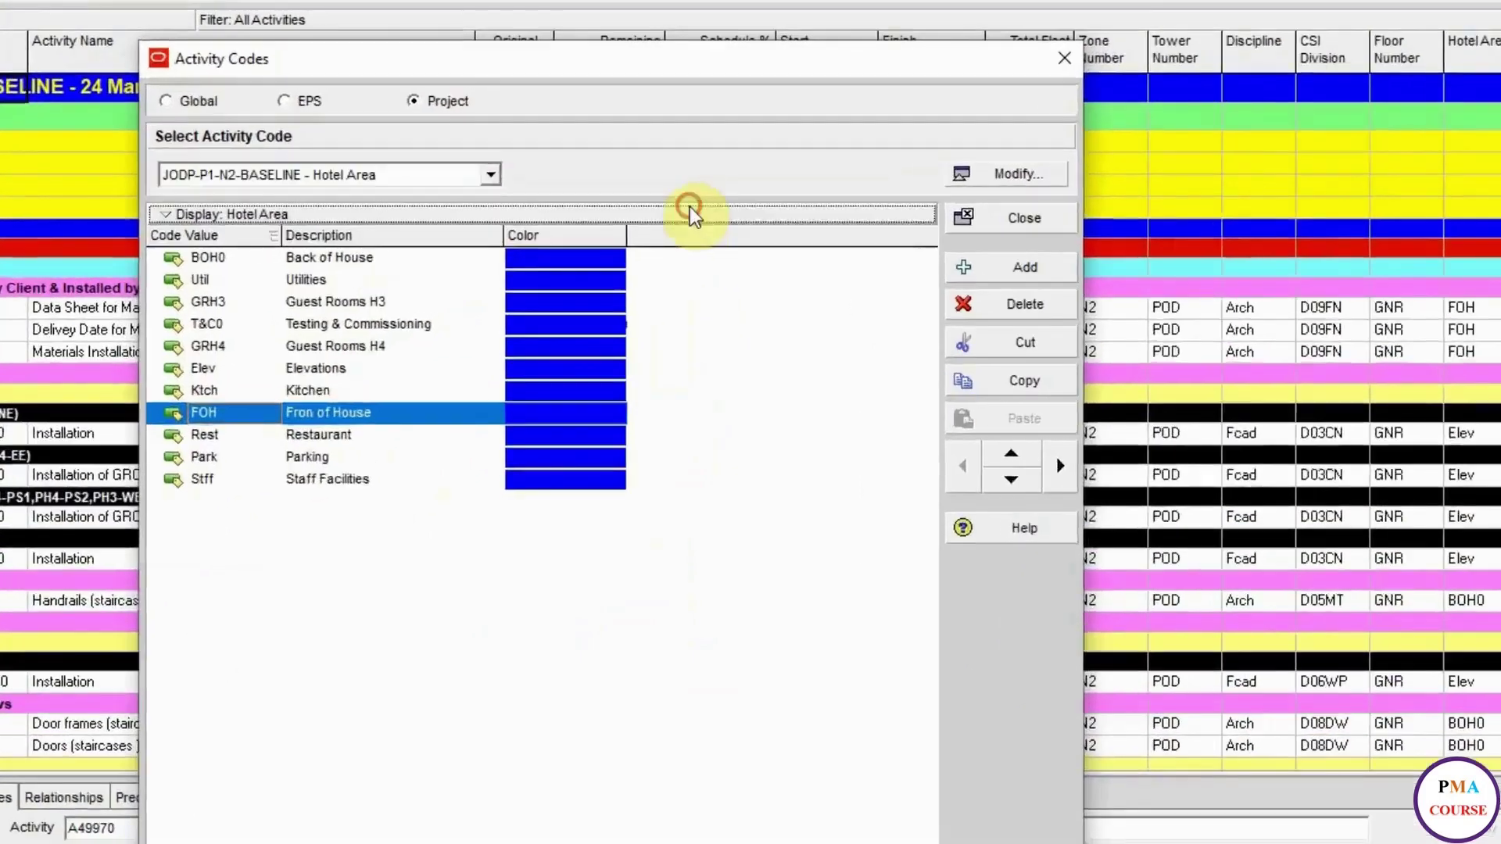
{"action": "left_click", "coordinate": [673, 234]}
{"action": "left_click", "coordinate": [675, 217]}
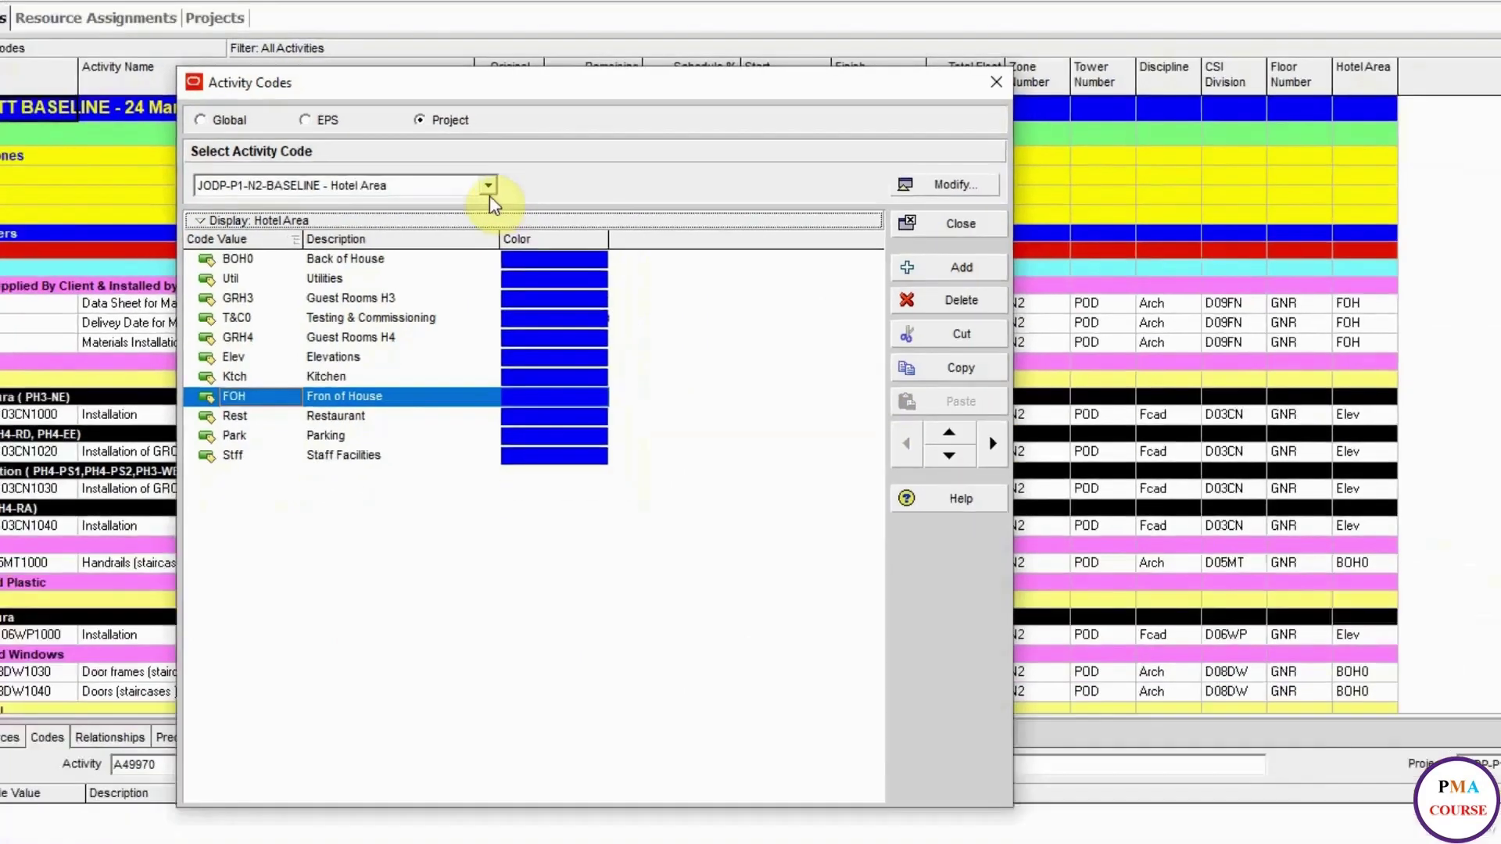
{"action": "left_click", "coordinate": [491, 166]}
{"action": "left_click", "coordinate": [444, 269]}
{"action": "left_click", "coordinate": [484, 204]}
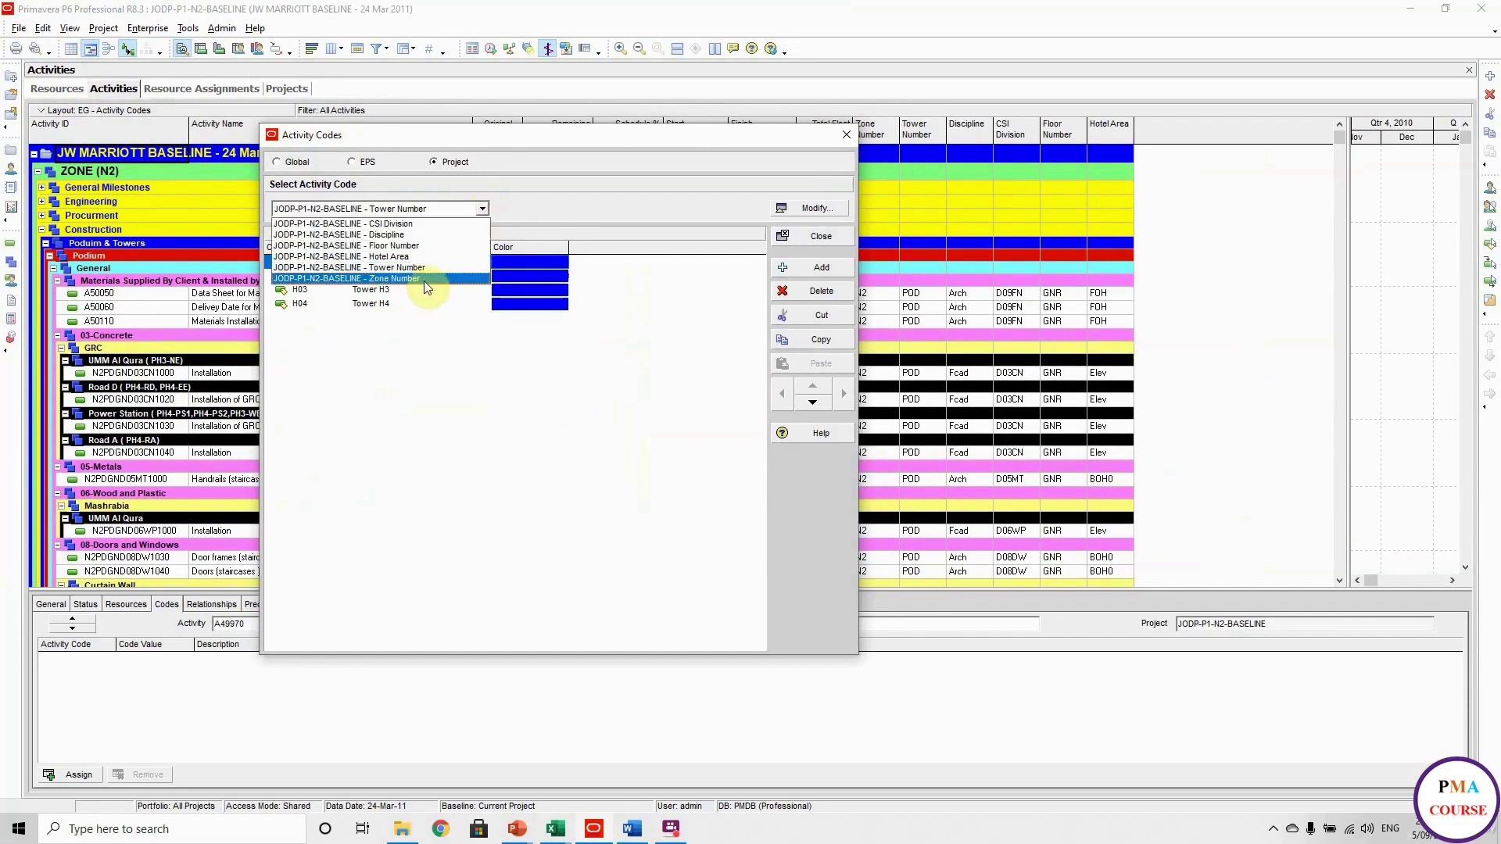
{"action": "left_click", "coordinate": [424, 279]}
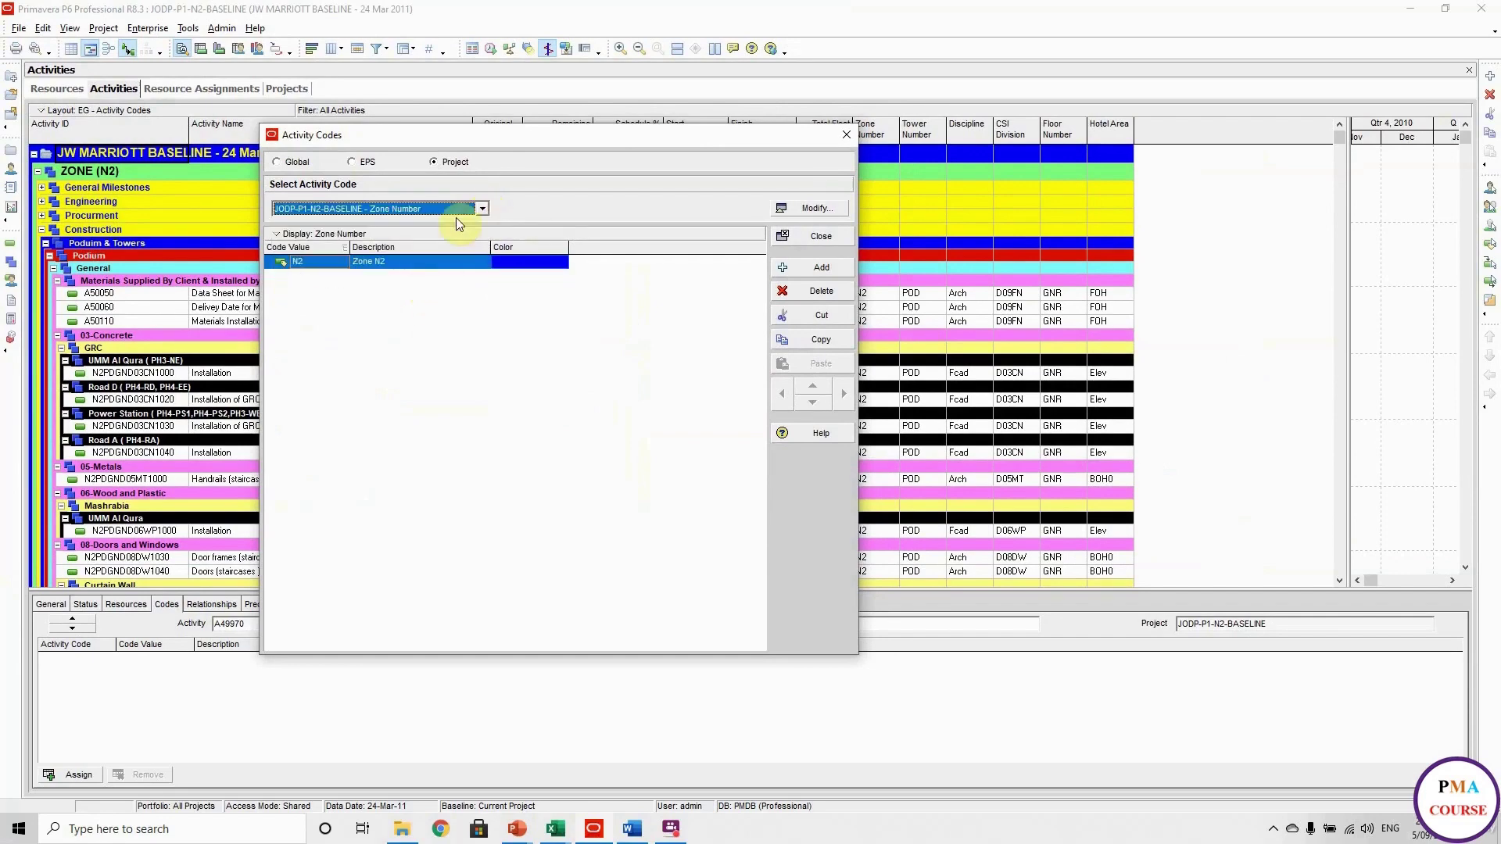
{"action": "left_click", "coordinate": [827, 233]}
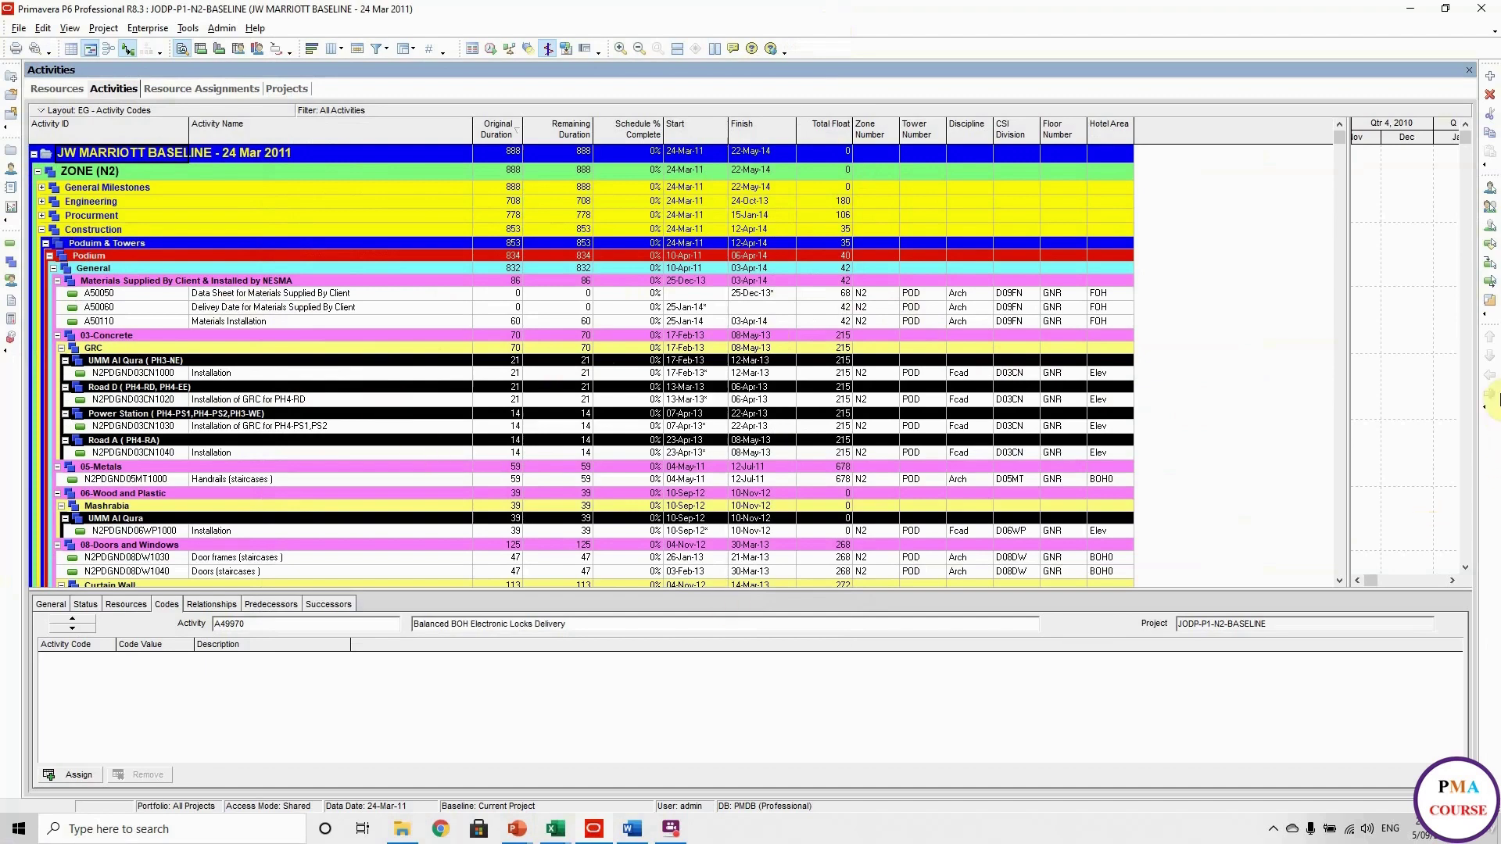
{"action": "key", "text": "Down"}
{"action": "key", "text": "Down"}
{"action": "key", "text": "Down"}
{"action": "key", "text": "Down"}
{"action": "key", "text": "Down"}
{"action": "key", "text": "Down"}
{"action": "key", "text": "Down"}
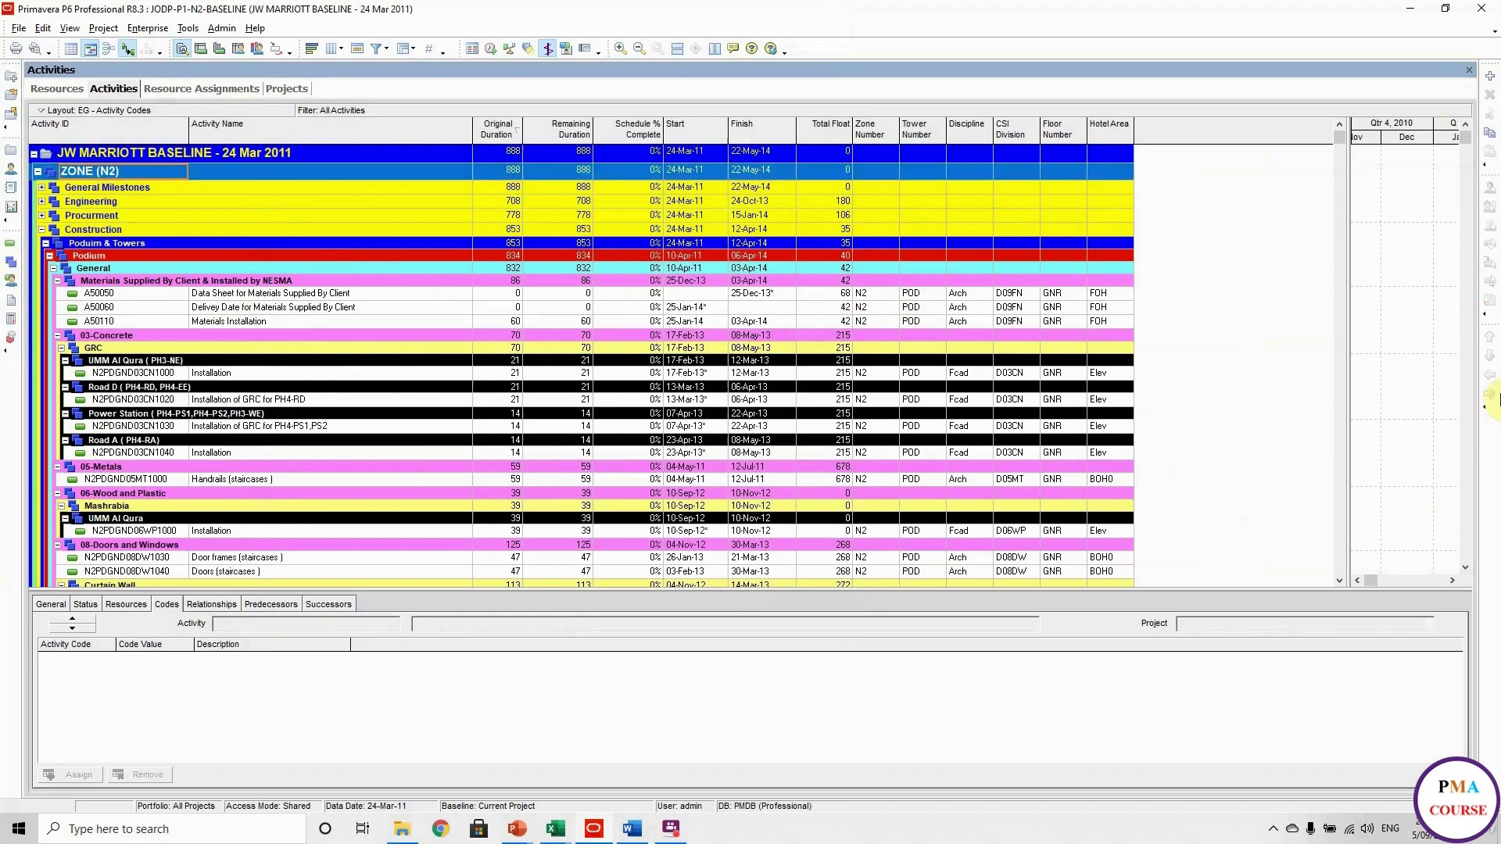
{"action": "key", "text": "Down"}
{"action": "key", "text": "Down"}
{"action": "key", "text": "Down"}
{"action": "key", "text": "Down"}
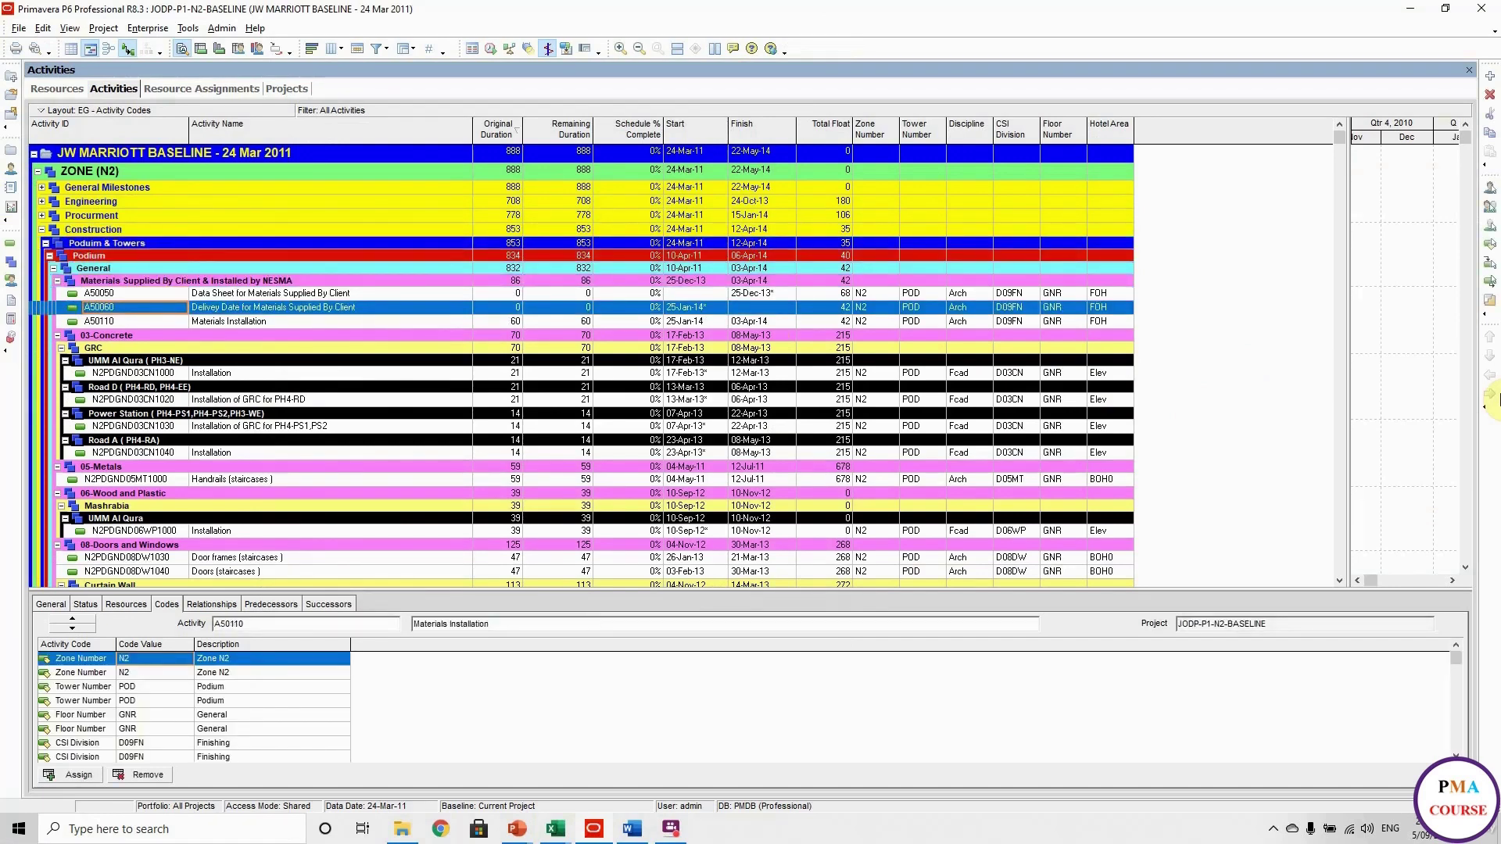
{"action": "key", "text": "Down"}
{"action": "key", "text": "Down"}
{"action": "key", "text": "Down"}
{"action": "key", "text": "Down"}
{"action": "key", "text": "Down"}
{"action": "key", "text": "Down"}
{"action": "key", "text": "Down"}
{"action": "key", "text": "Down"}
{"action": "key", "text": "Down"}
{"action": "key", "text": "Down"}
{"action": "key", "text": "Down"}
{"action": "key", "text": "Down"}
{"action": "key", "text": "Down"}
{"action": "key", "text": "Down"}
{"action": "key", "text": "Down"}
{"action": "key", "text": "Down"}
{"action": "key", "text": "Down"}
{"action": "key", "text": "Down"}
{"action": "key", "text": "Down"}
{"action": "key", "text": "Down"}
{"action": "key", "text": "Down"}
{"action": "key", "text": "Down"}
{"action": "key", "text": "Down"}
{"action": "key", "text": "Down"}
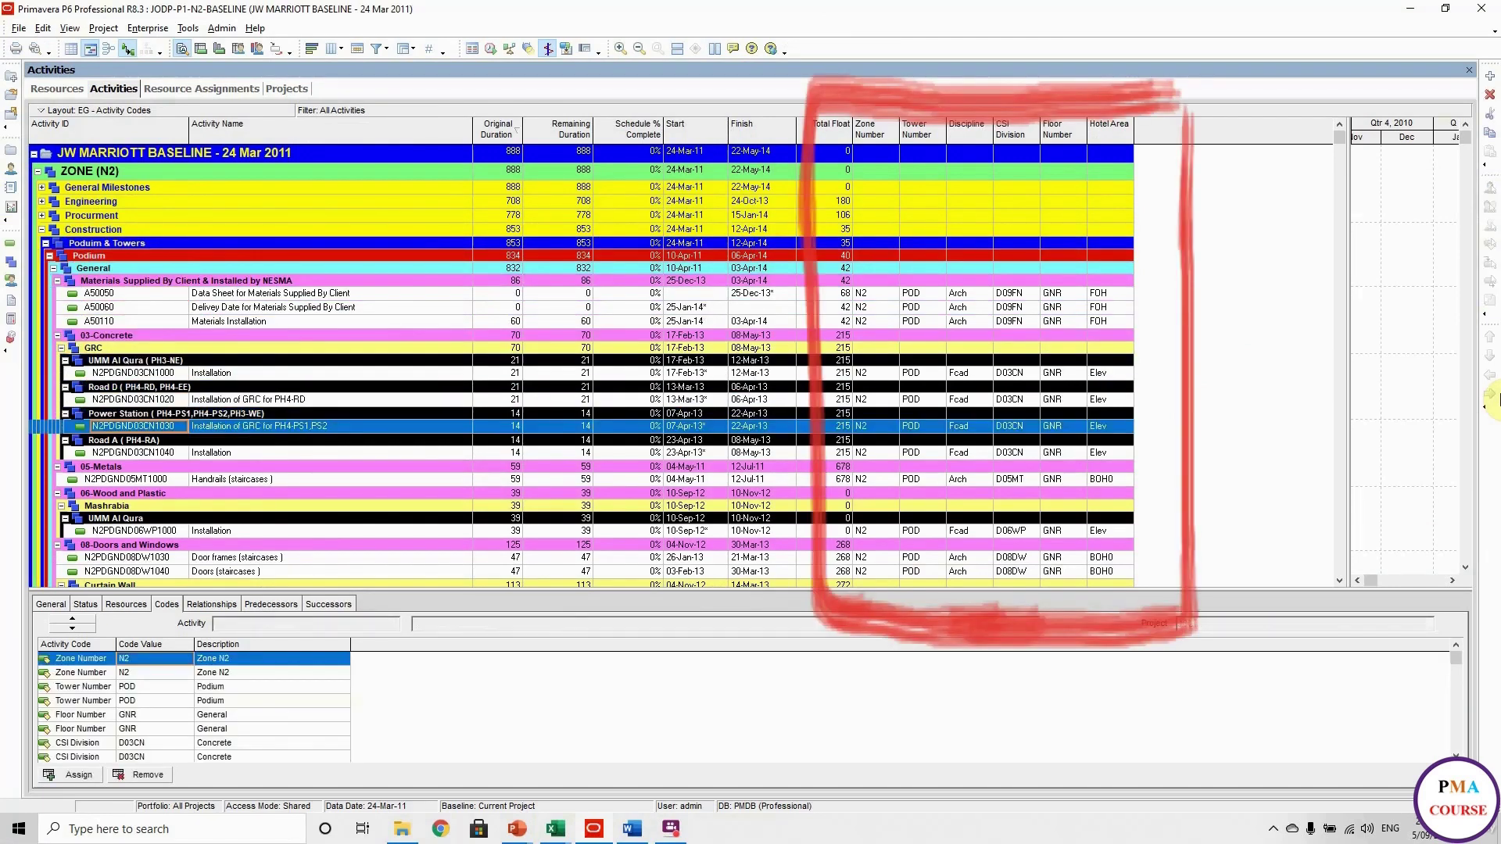
{"action": "key", "text": "Down"}
{"action": "key", "text": "Down"}
{"action": "key", "text": "Down"}
{"action": "key", "text": "Down"}
{"action": "key", "text": "Down"}
{"action": "key", "text": "Down"}
{"action": "key", "text": "Down"}
{"action": "key", "text": "Down"}
{"action": "key", "text": "Down"}
{"action": "key", "text": "Down"}
{"action": "key", "text": "Down"}
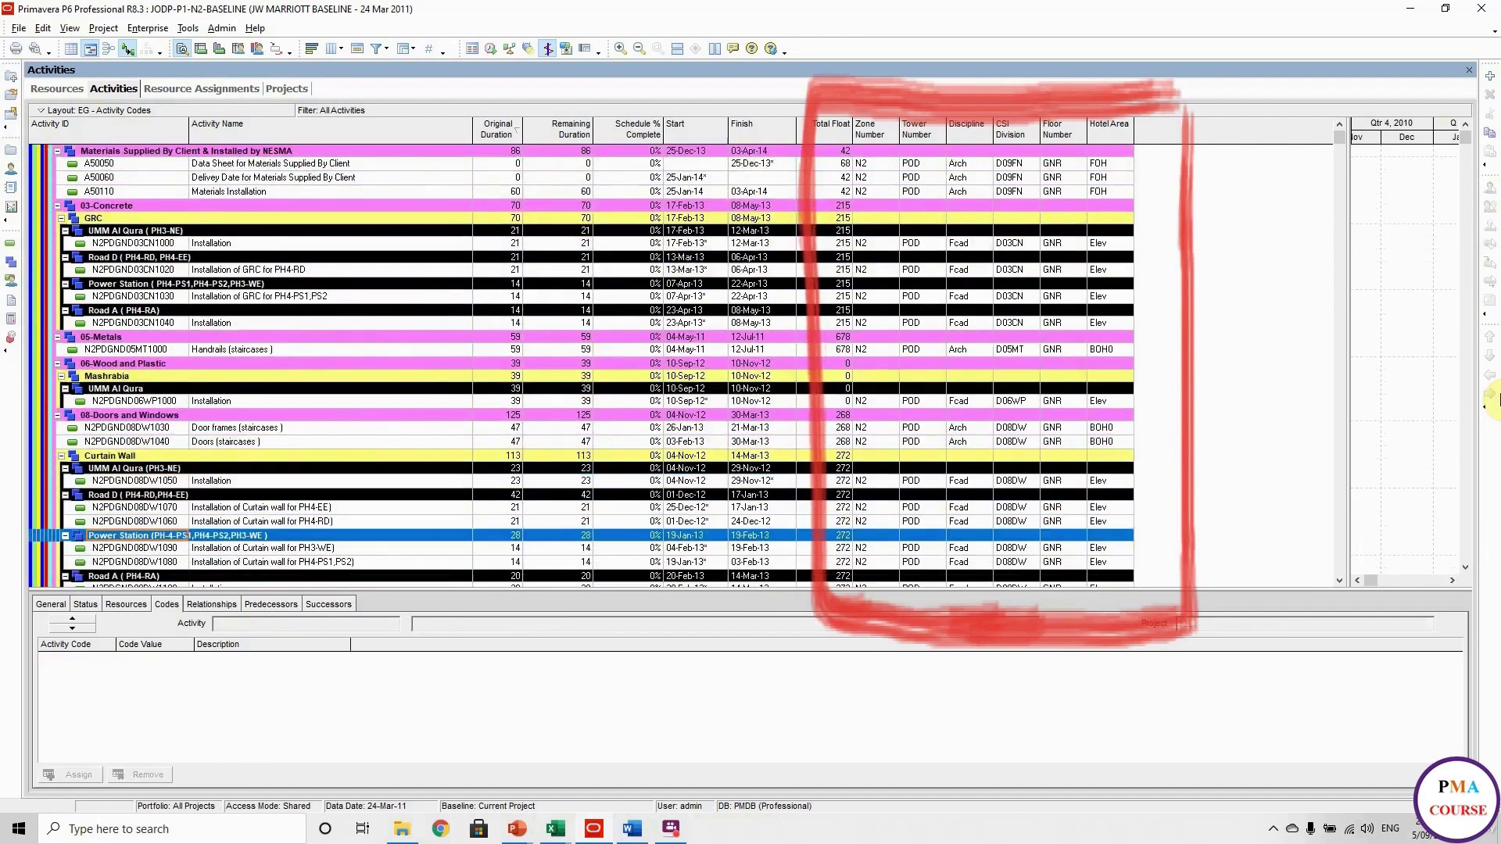
{"action": "key", "text": "Down"}
{"action": "key", "text": "Down"}
{"action": "key", "text": "Down"}
{"action": "key", "text": "Down"}
{"action": "key", "text": "Down"}
{"action": "key", "text": "Down"}
{"action": "key", "text": "Down"}
{"action": "key", "text": "Down"}
{"action": "key", "text": "Down"}
{"action": "key", "text": "Down"}
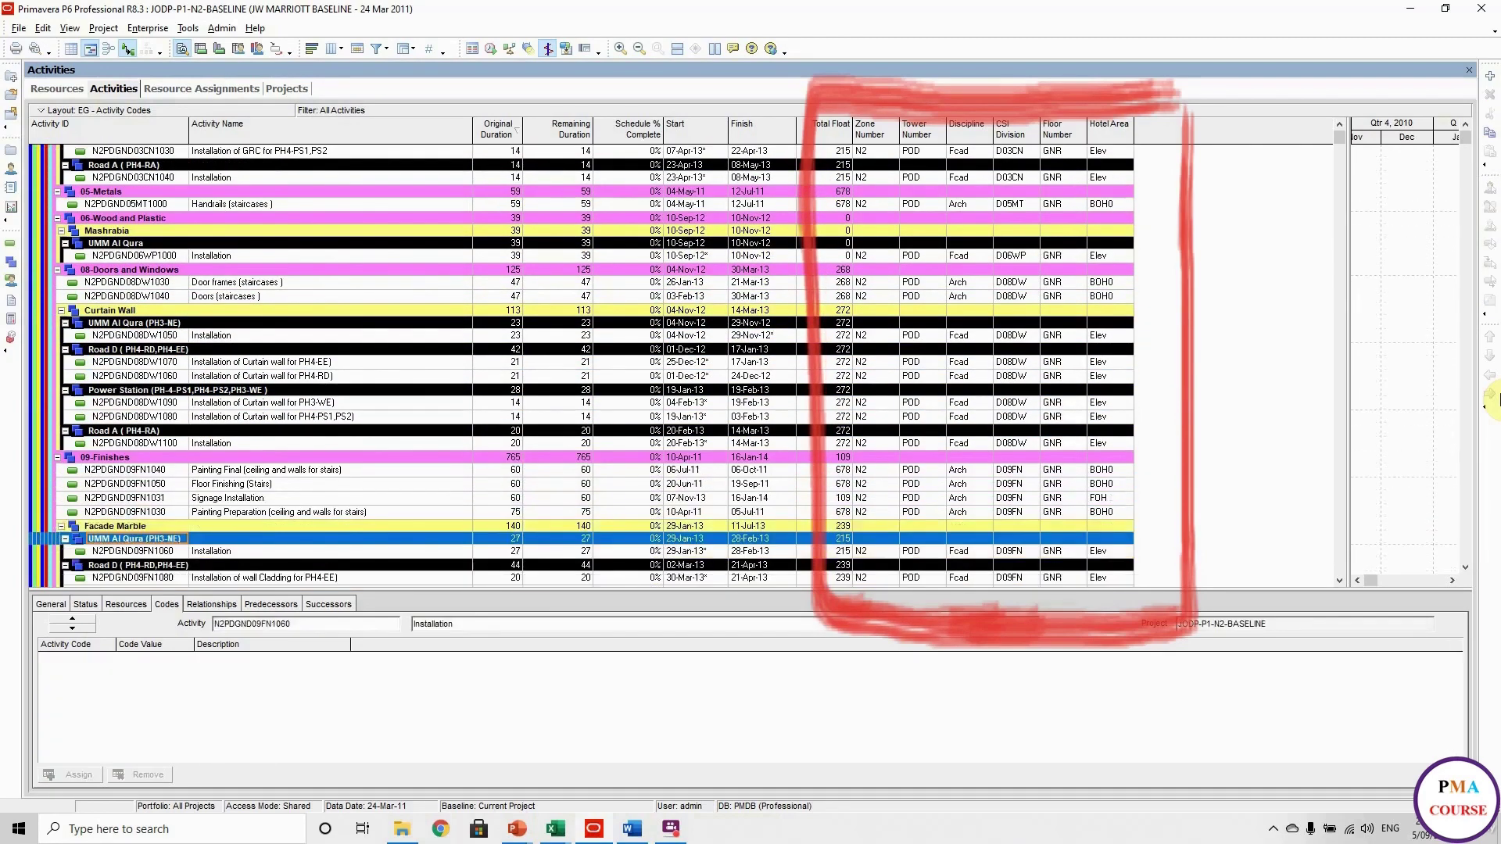
{"action": "key", "text": "Down"}
{"action": "key", "text": "Down"}
{"action": "key", "text": "Down"}
{"action": "key", "text": "Down"}
{"action": "key", "text": "Down"}
{"action": "key", "text": "Down"}
{"action": "key", "text": "Down"}
{"action": "key", "text": "Down"}
{"action": "key", "text": "Down"}
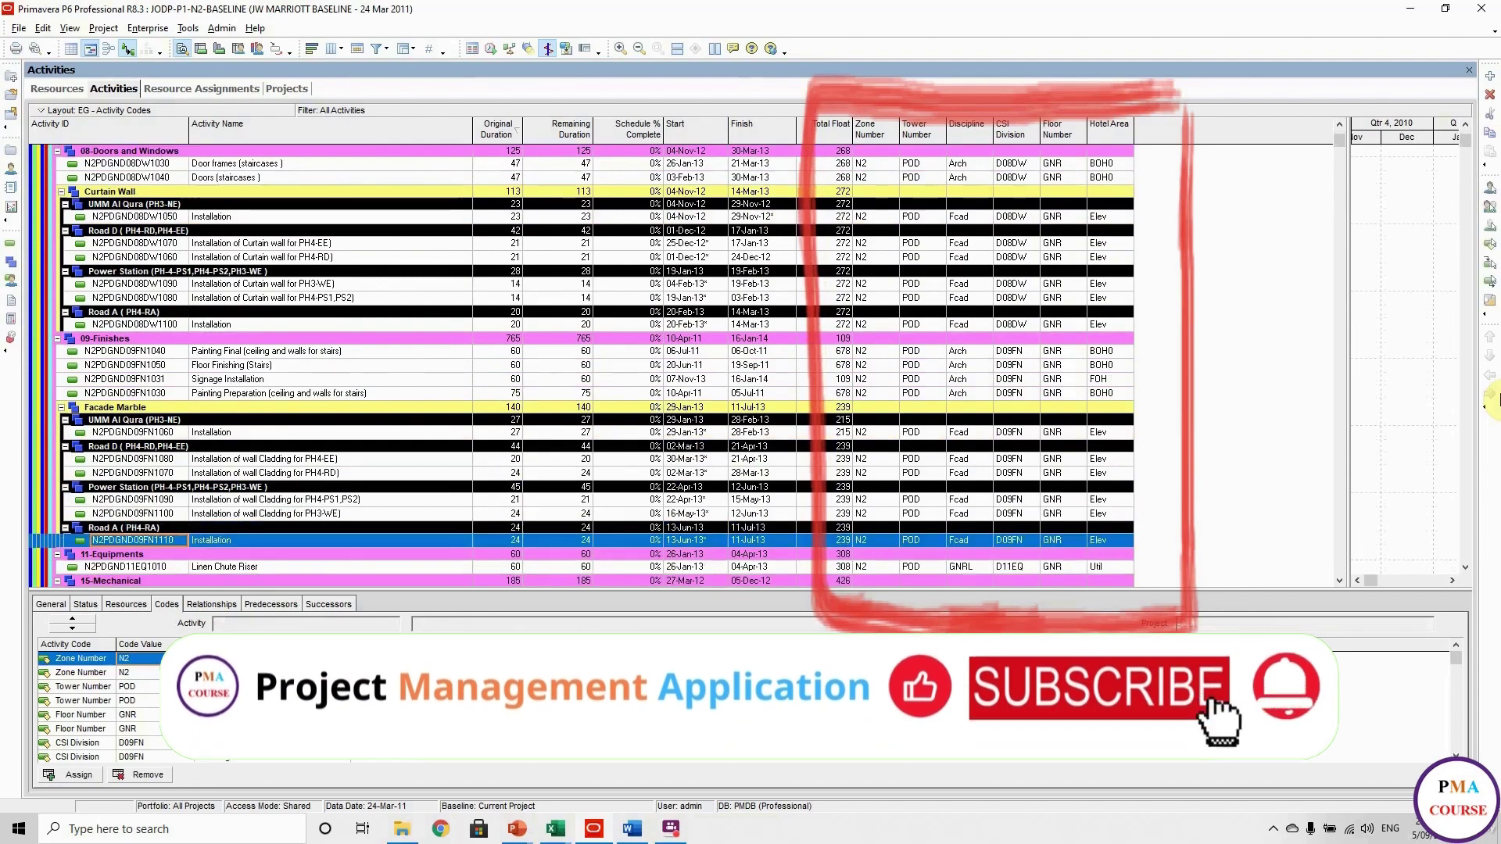
{"action": "key", "text": "Down"}
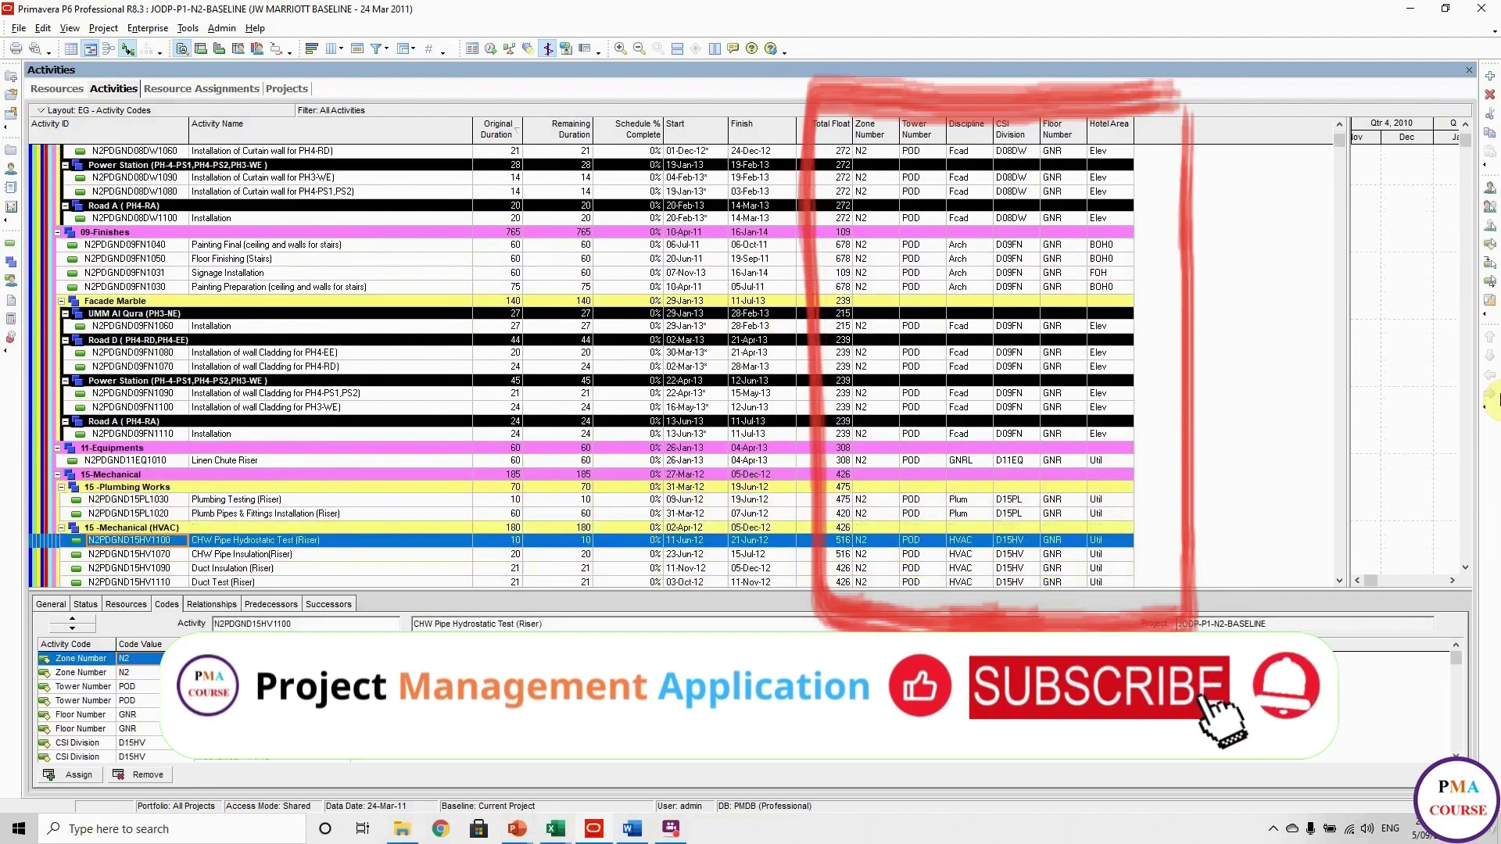
{"action": "key", "text": "Down"}
{"action": "key", "text": "Down"}
{"action": "key", "text": "Down"}
{"action": "key", "text": "Down"}
{"action": "key", "text": "Down"}
{"action": "key", "text": "Down"}
{"action": "key", "text": "Down"}
{"action": "key", "text": "Down"}
{"action": "key", "text": "Down"}
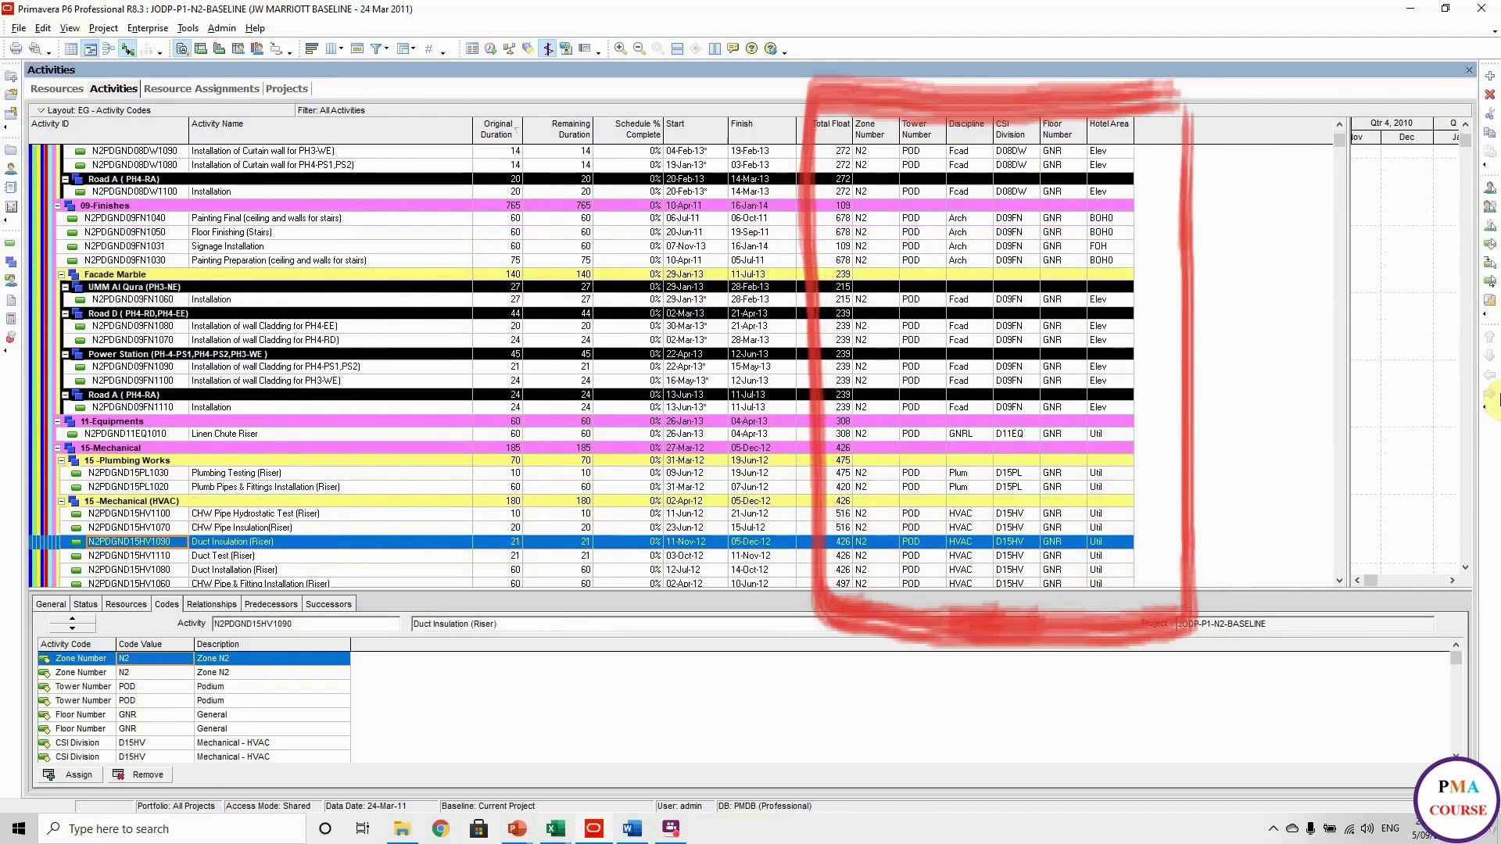
{"action": "key", "text": "Down"}
{"action": "key", "text": "Down"}
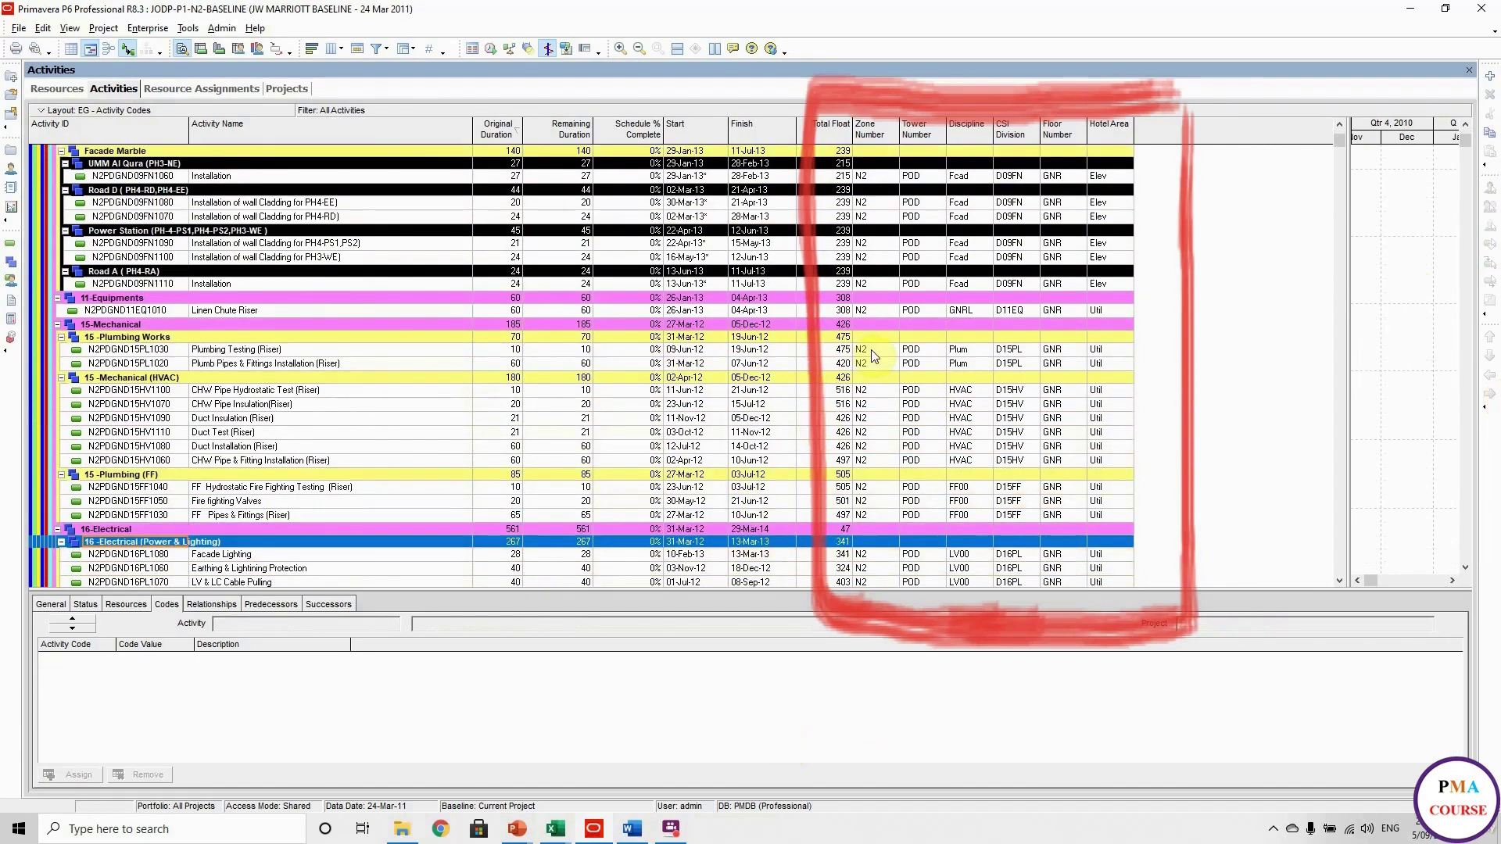
{"action": "scroll", "coordinate": [876, 367], "scroll_direction": "down", "scroll_amount": 5}
{"action": "scroll", "coordinate": [888, 402], "scroll_direction": "down", "scroll_amount": 7}
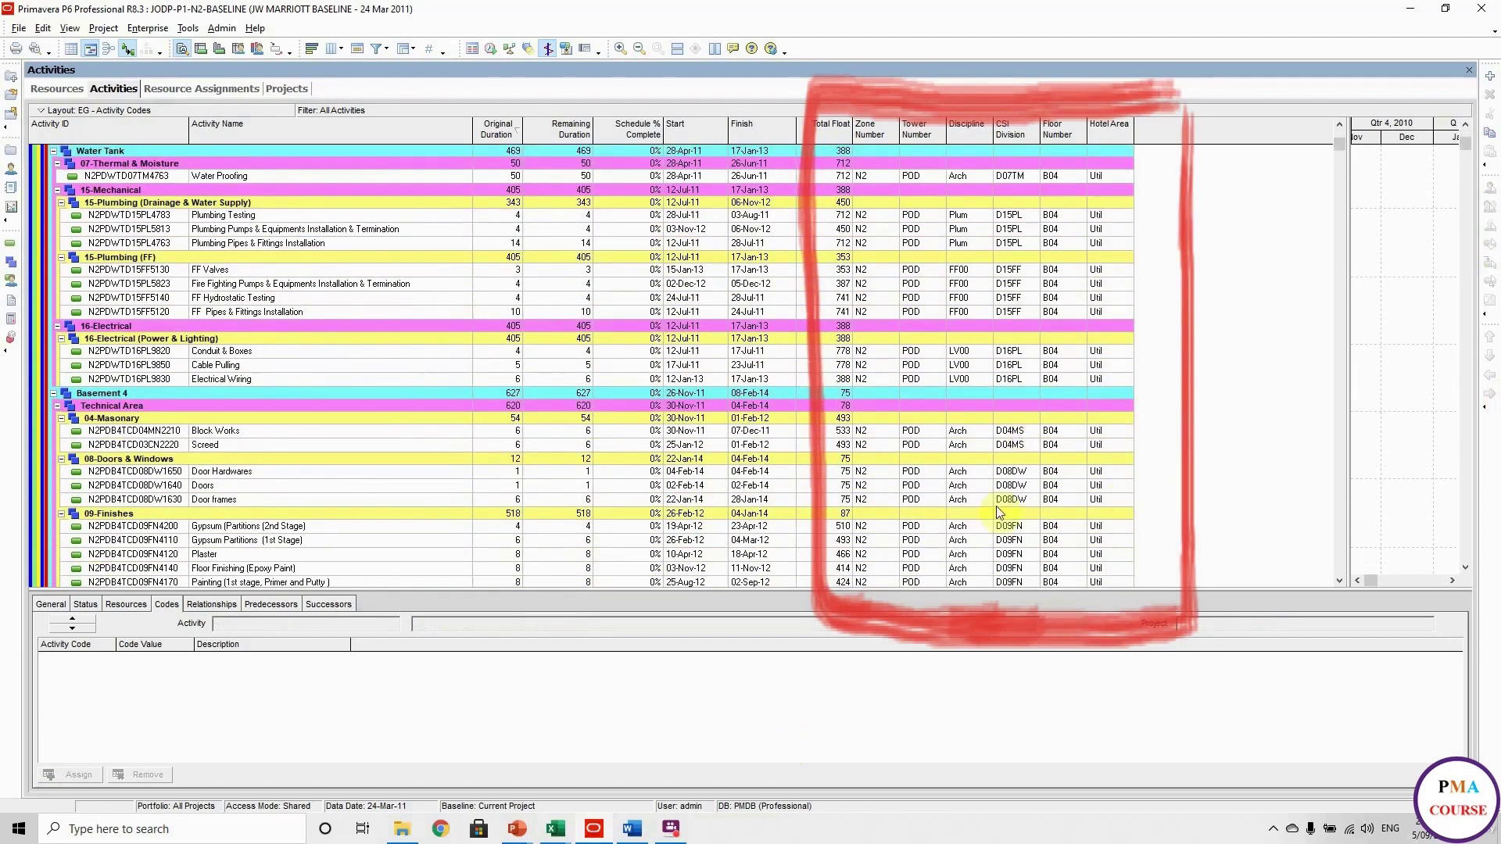
{"action": "mouse_move", "coordinate": [630, 833]}
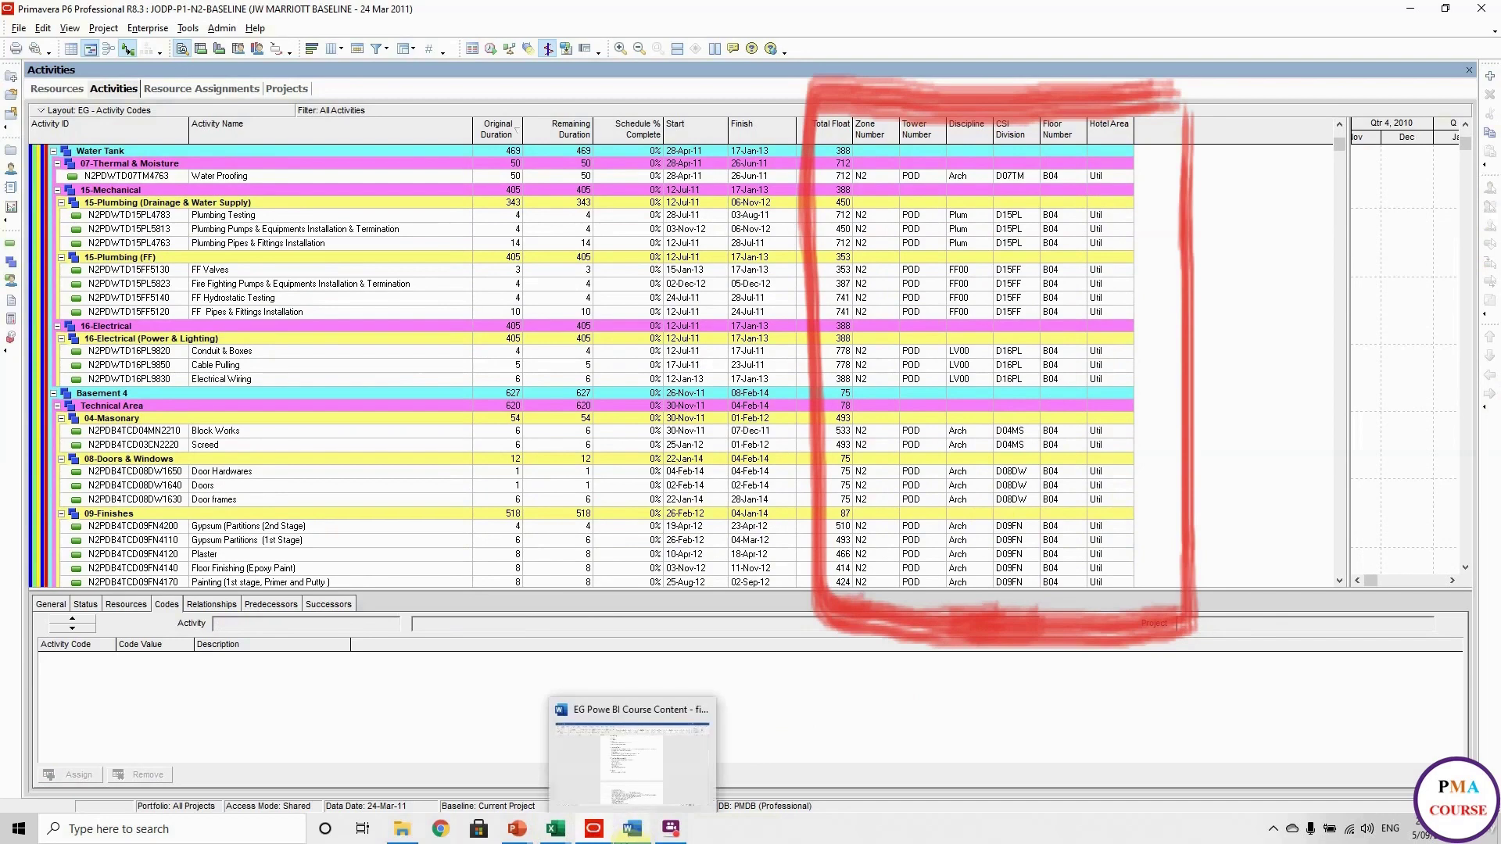
{"action": "mouse_move", "coordinate": [516, 830]}
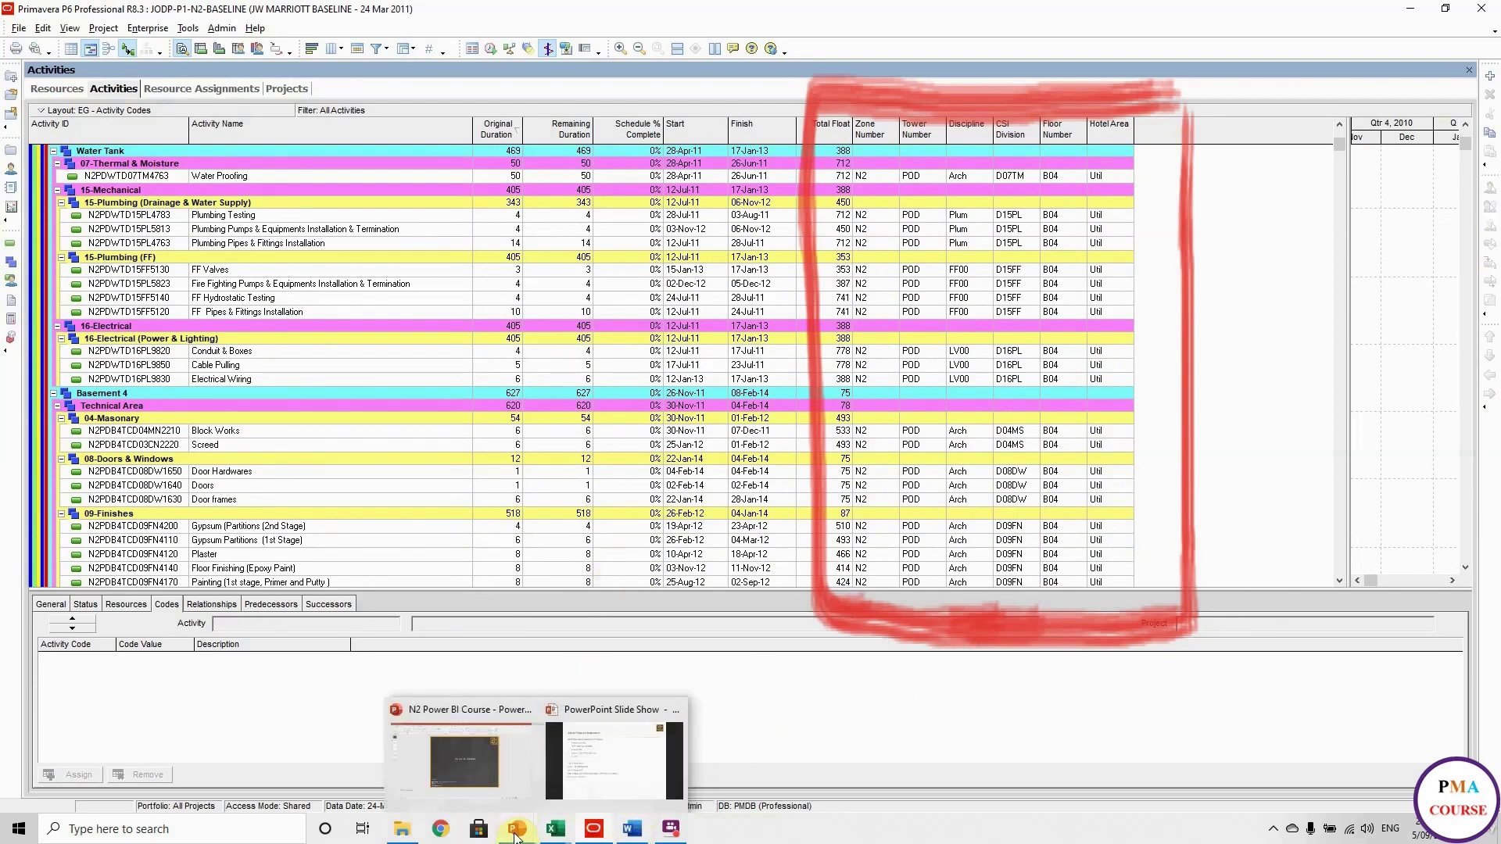
{"action": "left_click", "coordinate": [599, 776]}
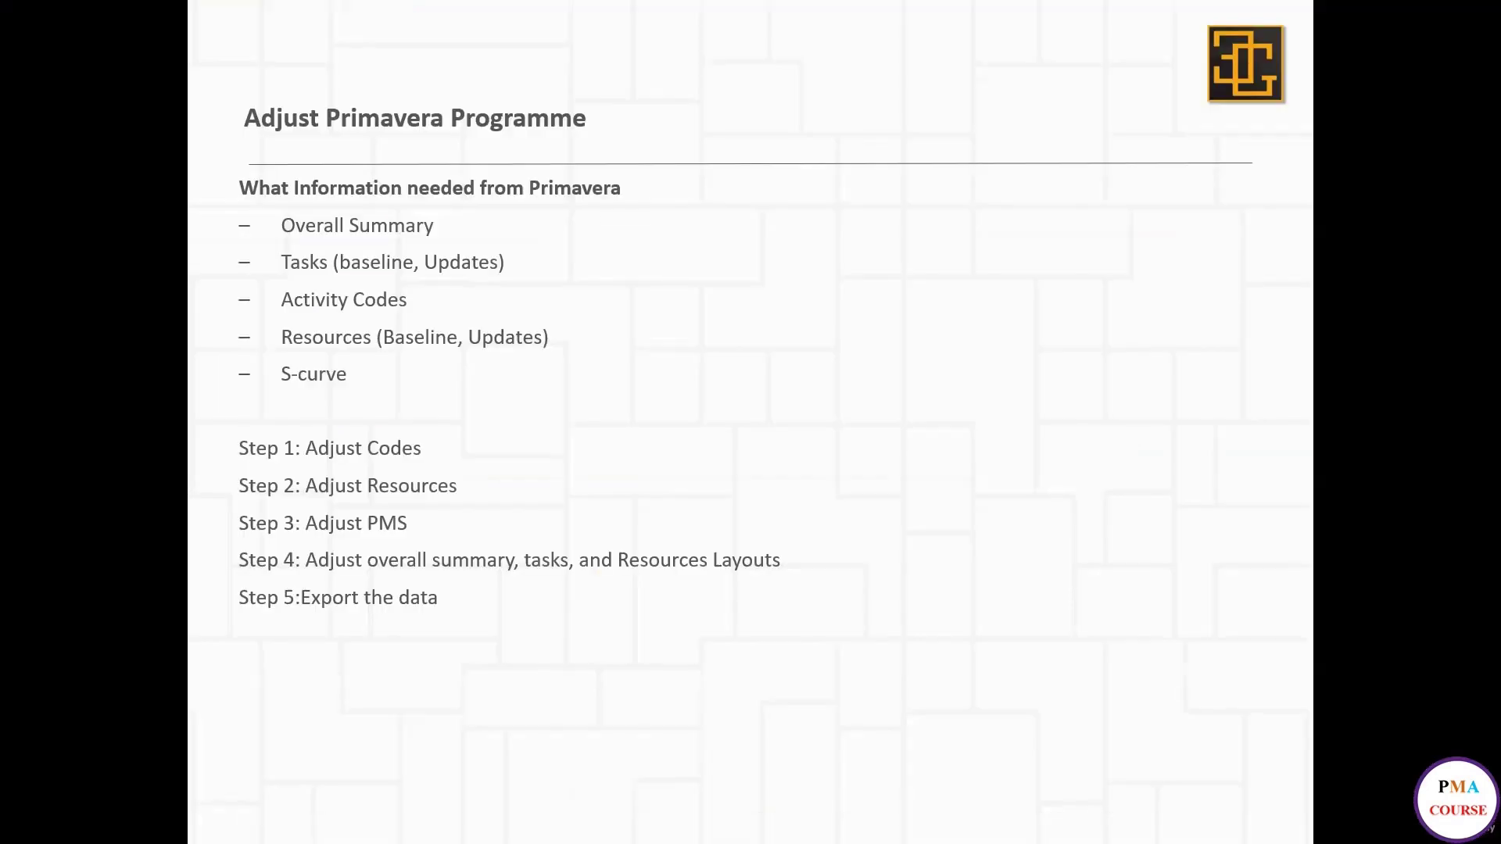
{"action": "left_click", "coordinate": [274, 482]}
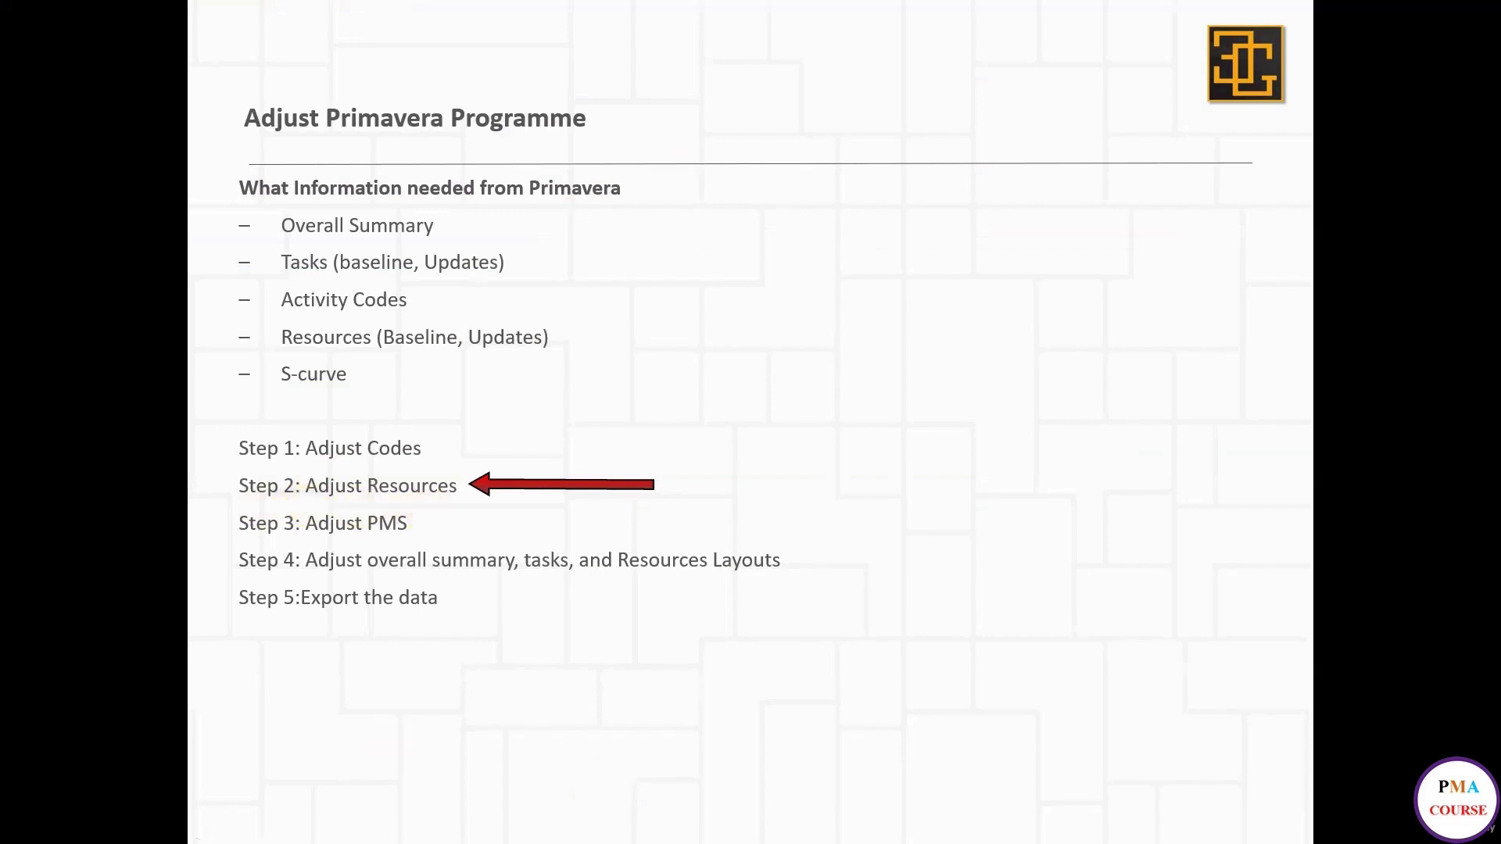
{"action": "key", "text": "Right"}
{"action": "key", "text": "alt+Tab"}
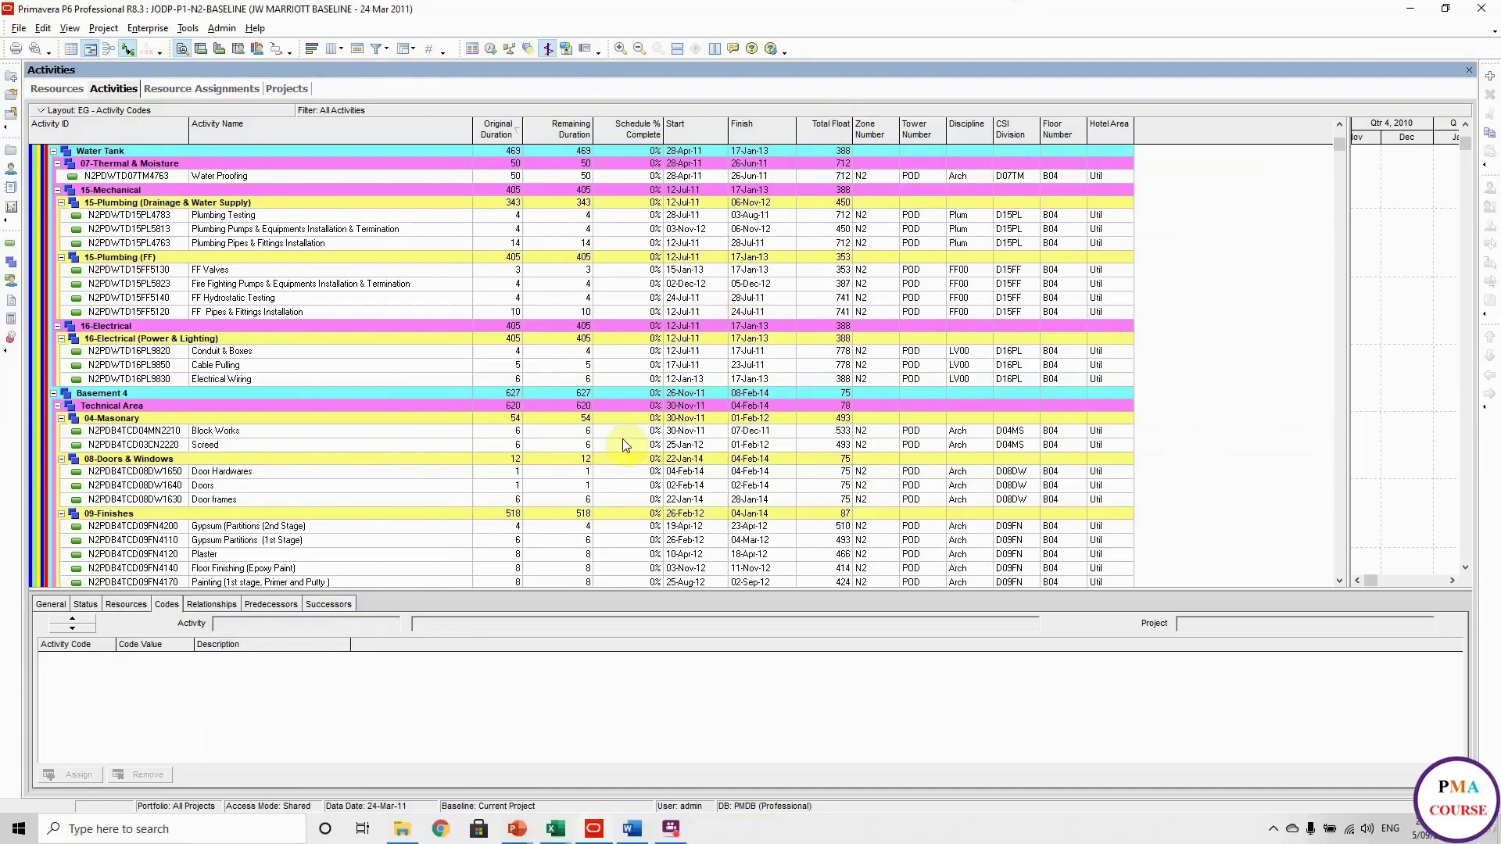
Step: Show the project resources and move the Resources tab after Resource Assignments
{"action": "left_click", "coordinate": [57, 91]}
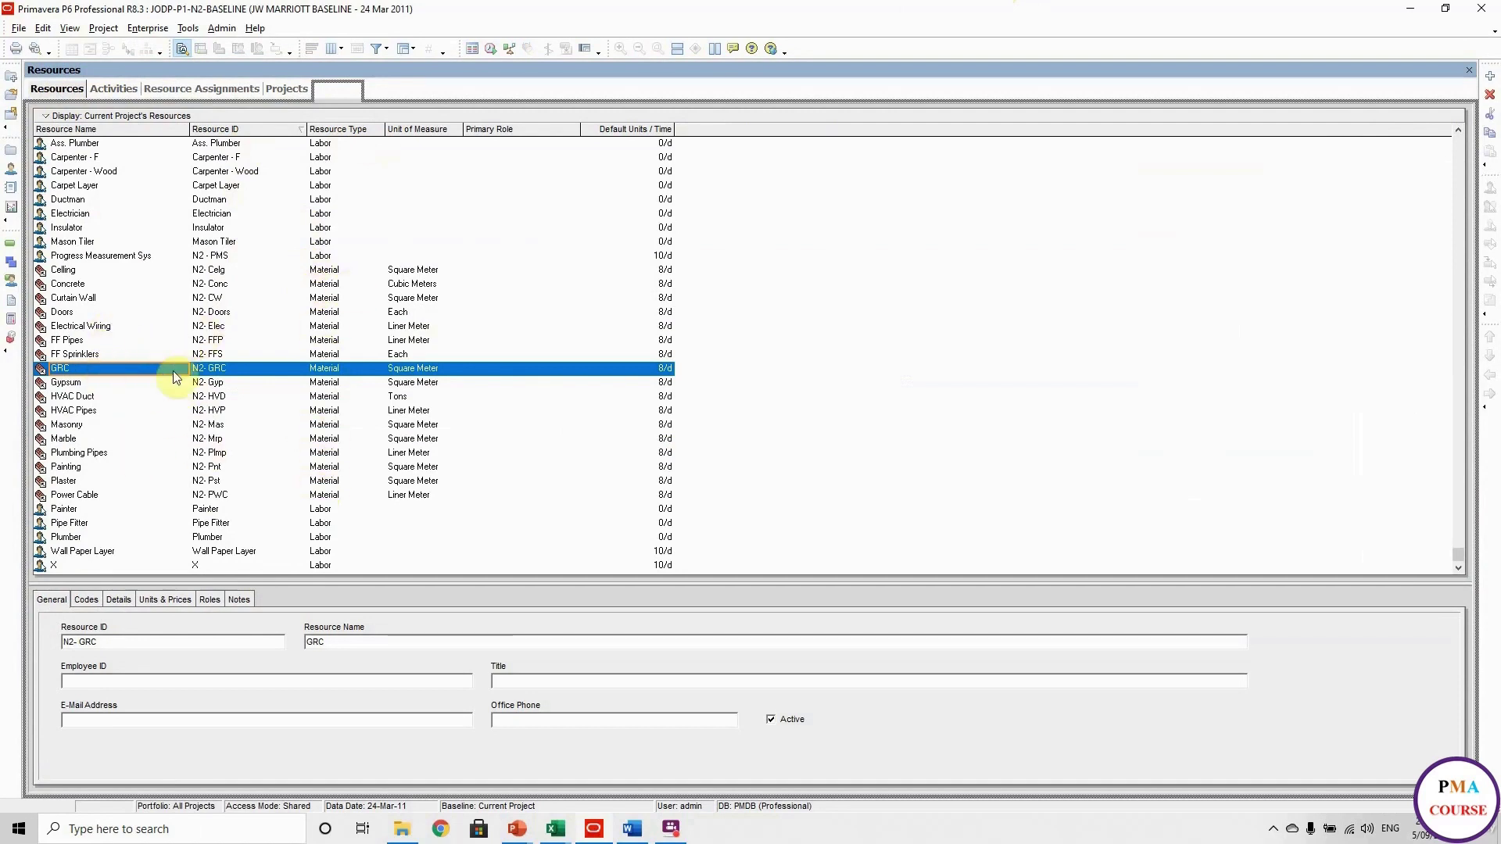
{"action": "mouse_move", "coordinate": [243, 471]}
{"action": "left_mouse_down"}
{"action": "mouse_move", "coordinate": [205, 93]}
{"action": "mouse_move", "coordinate": [203, 113]}
{"action": "left_mouse_up"}
{"action": "left_click", "coordinate": [143, 88]}
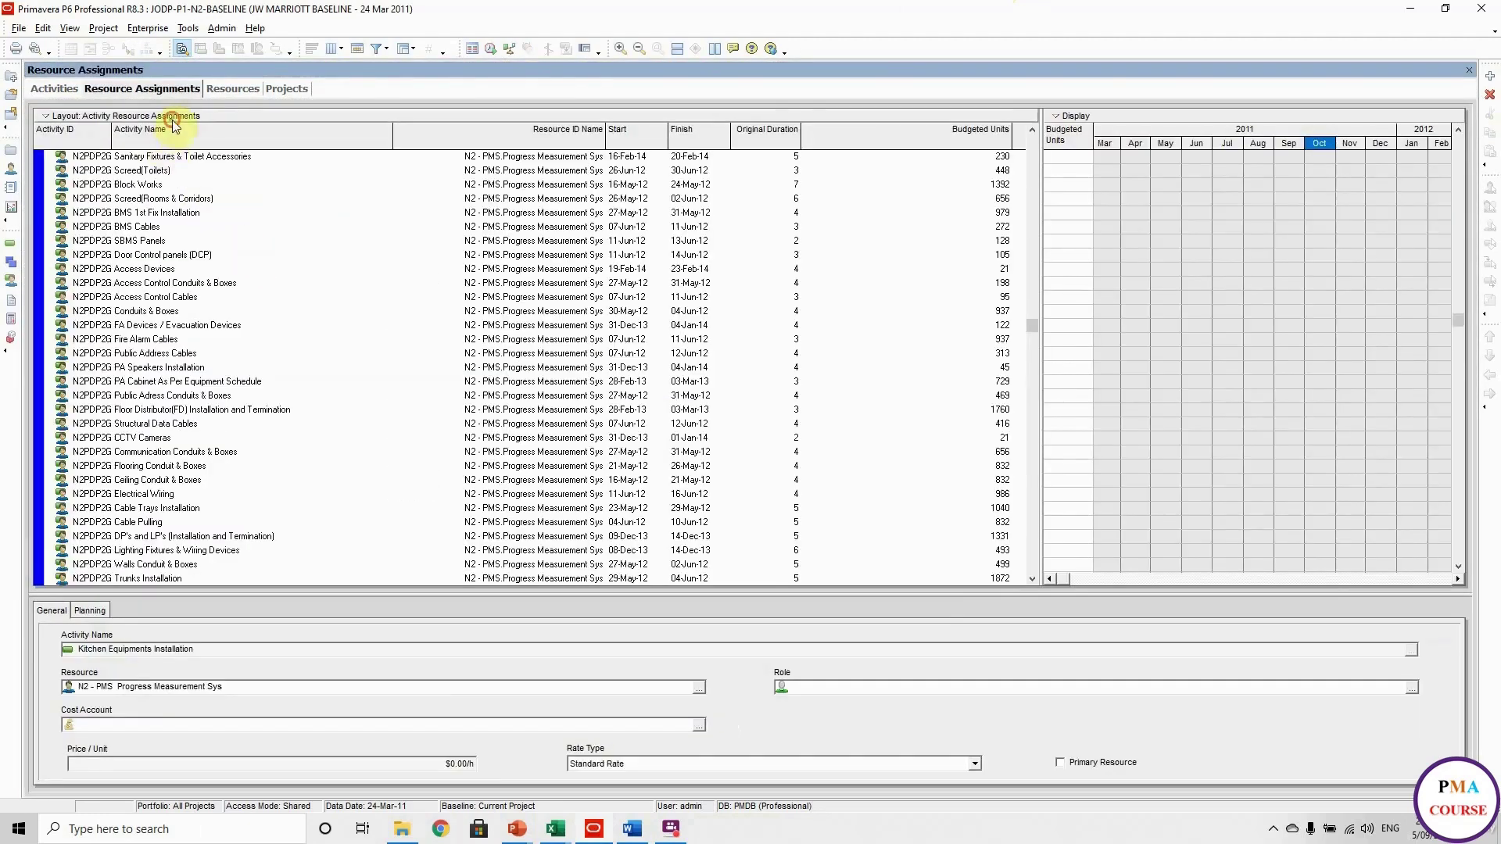
Step: Load the Activity Resource Assignments layout without saving the current layout
{"action": "left_click", "coordinate": [117, 116]}
{"action": "mouse_move", "coordinate": [116, 138]}
{"action": "left_click", "coordinate": [248, 136]}
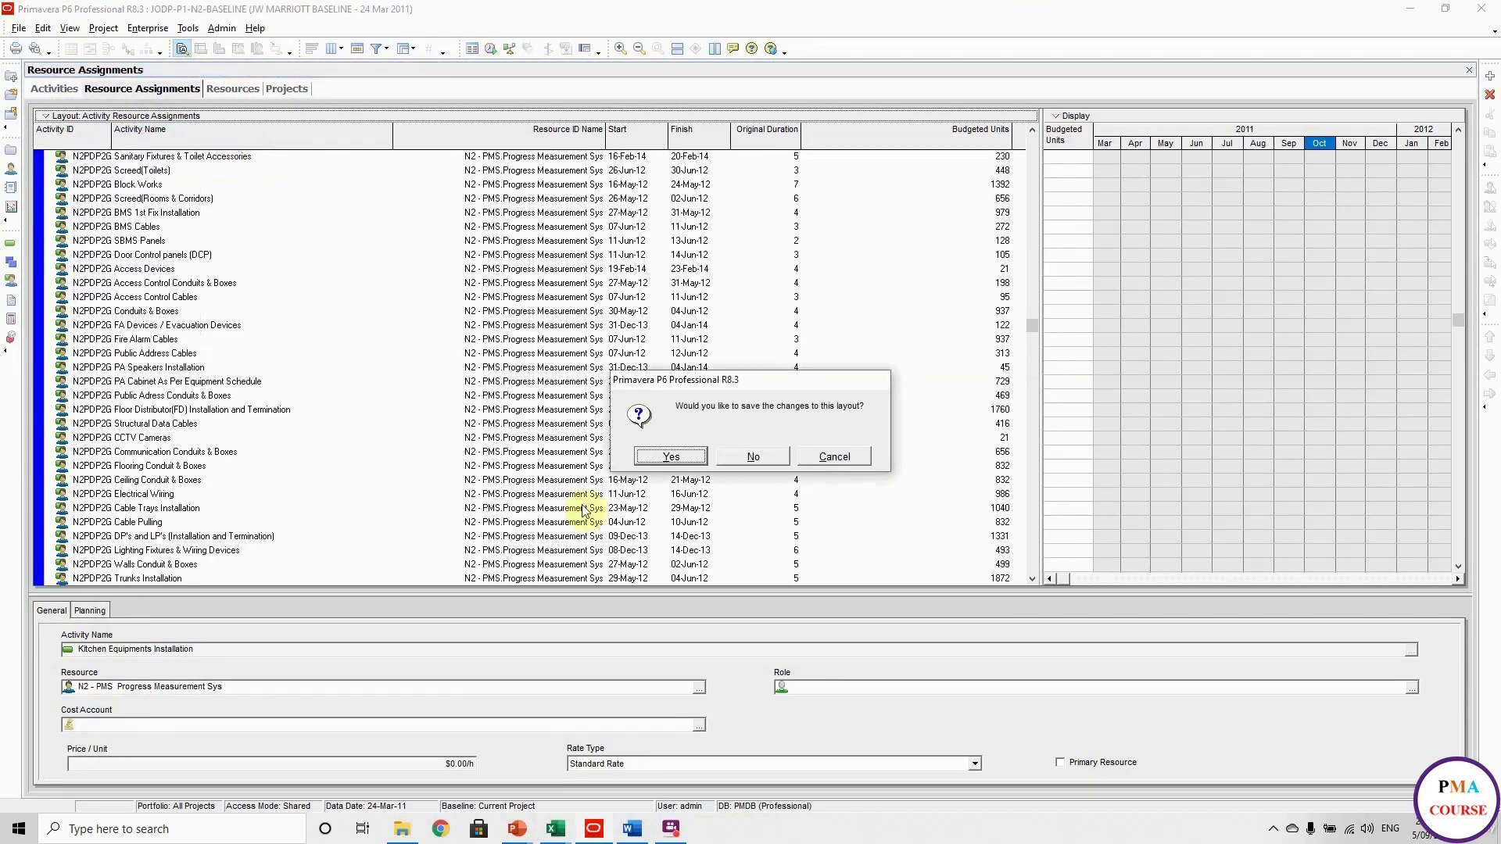
{"action": "left_click", "coordinate": [751, 460]}
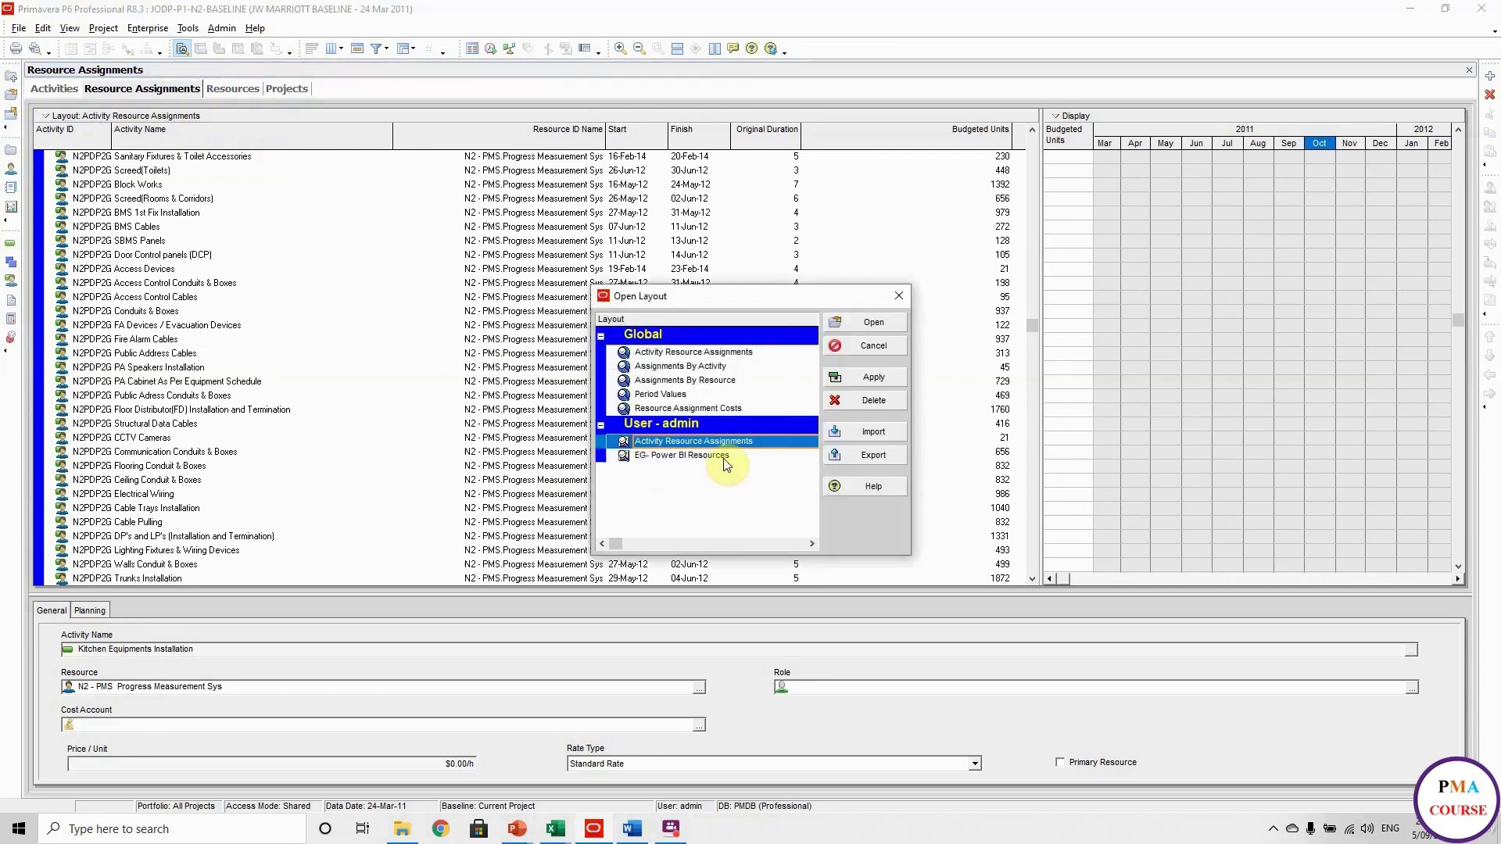
{"action": "left_click", "coordinate": [858, 377]}
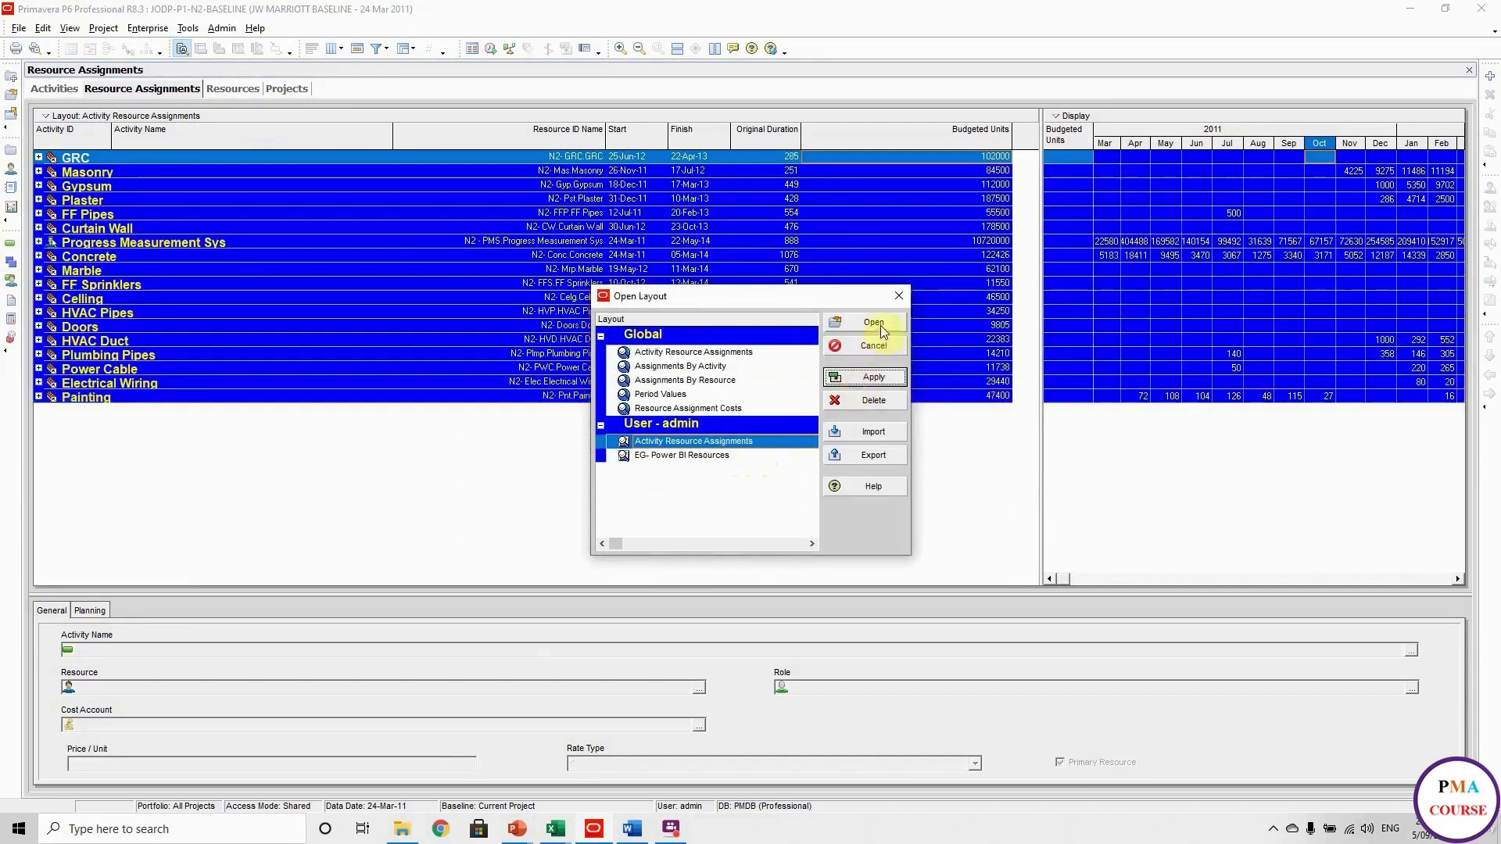
{"action": "left_click", "coordinate": [871, 323]}
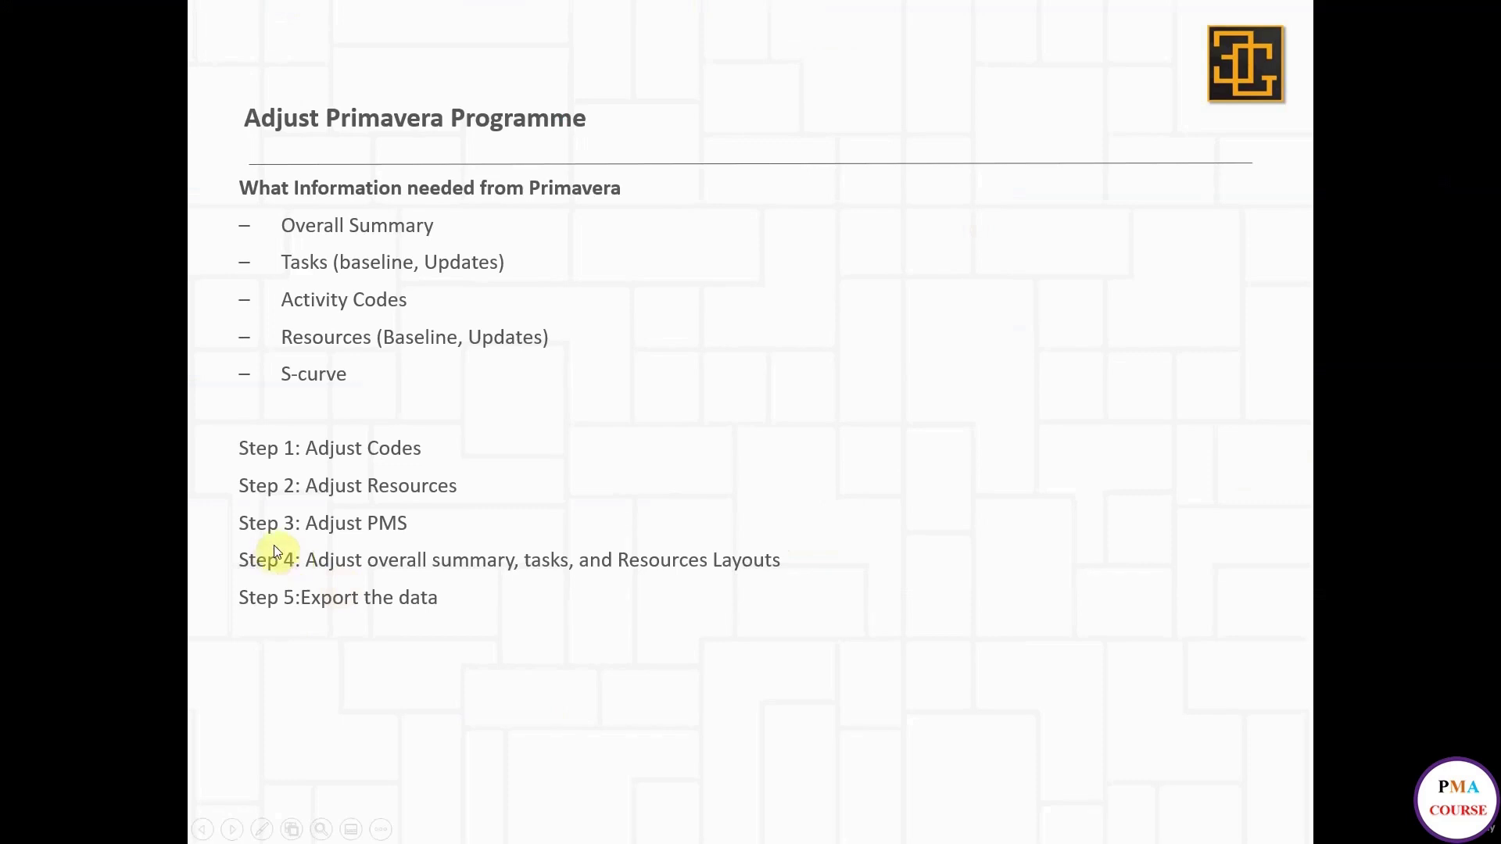
Step: Mark Step 3: Adjust PMS with an arrow, clear it, and return to Primavera
{"action": "left_click", "coordinate": [273, 546]}
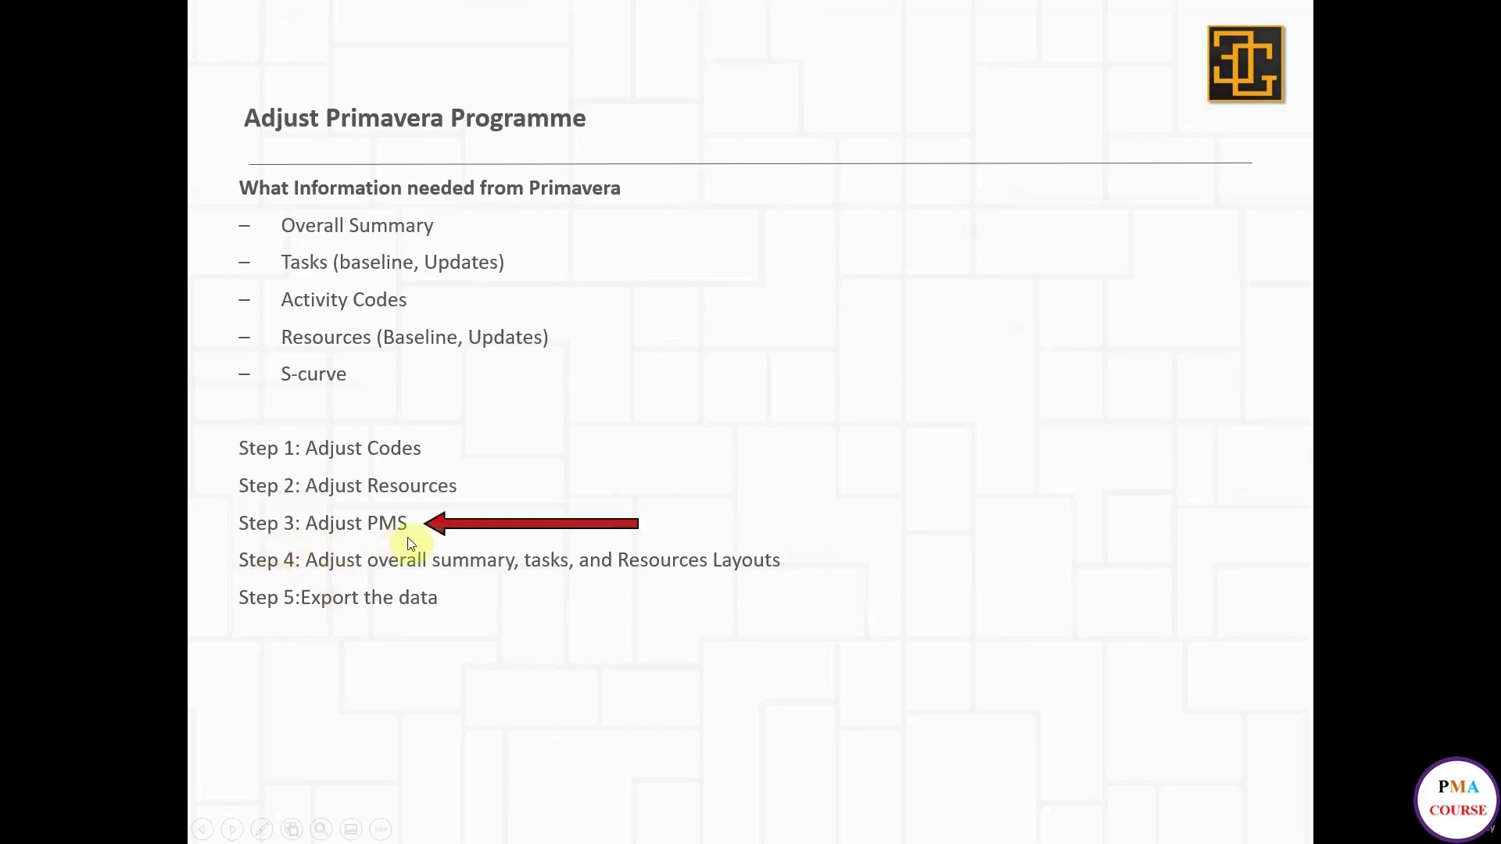
{"action": "left_click", "coordinate": [408, 539]}
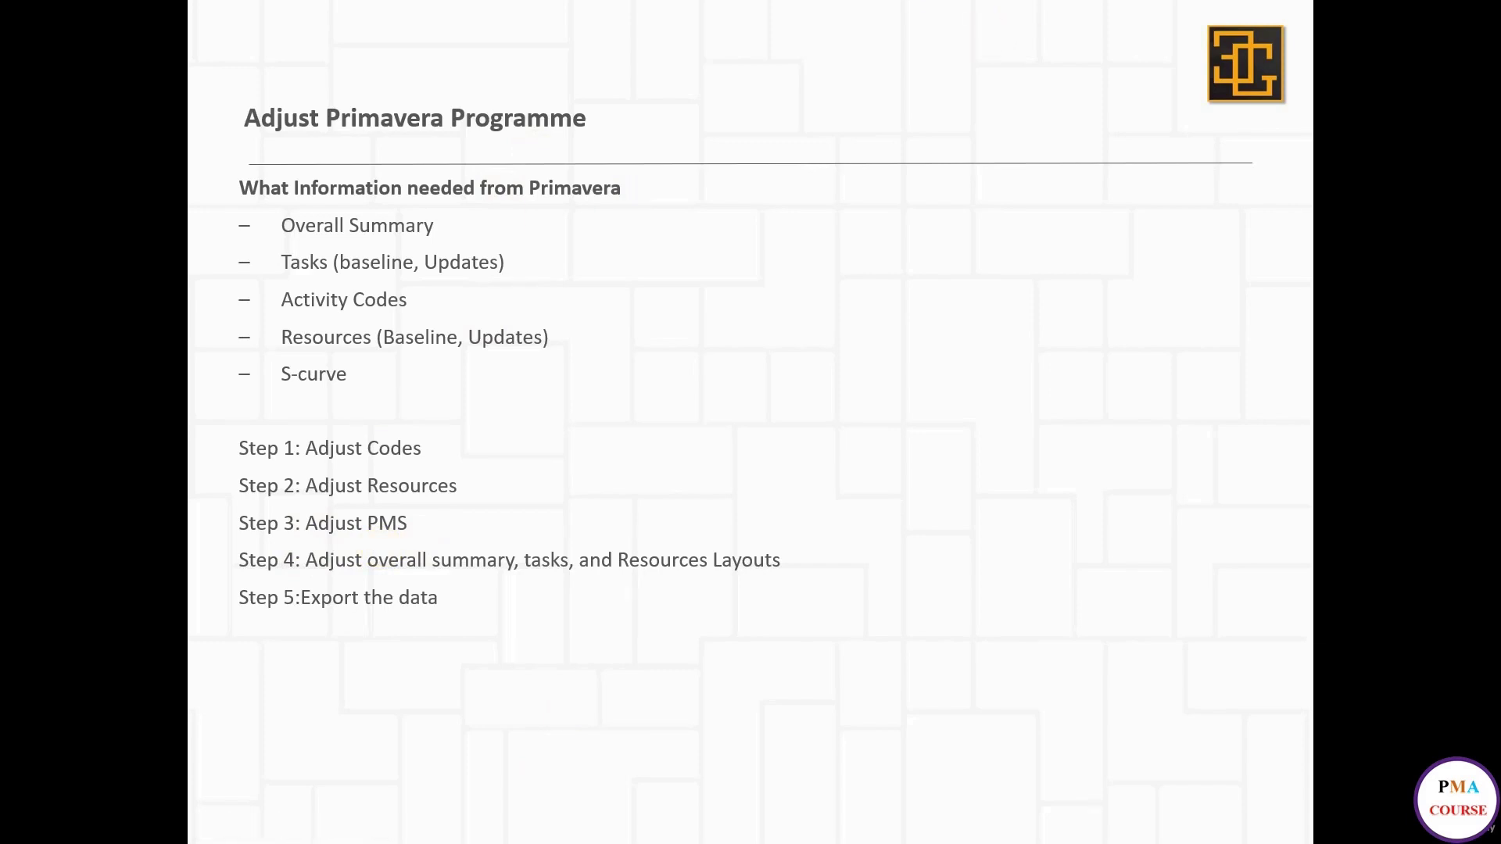
{"action": "key", "text": "alt+Tab"}
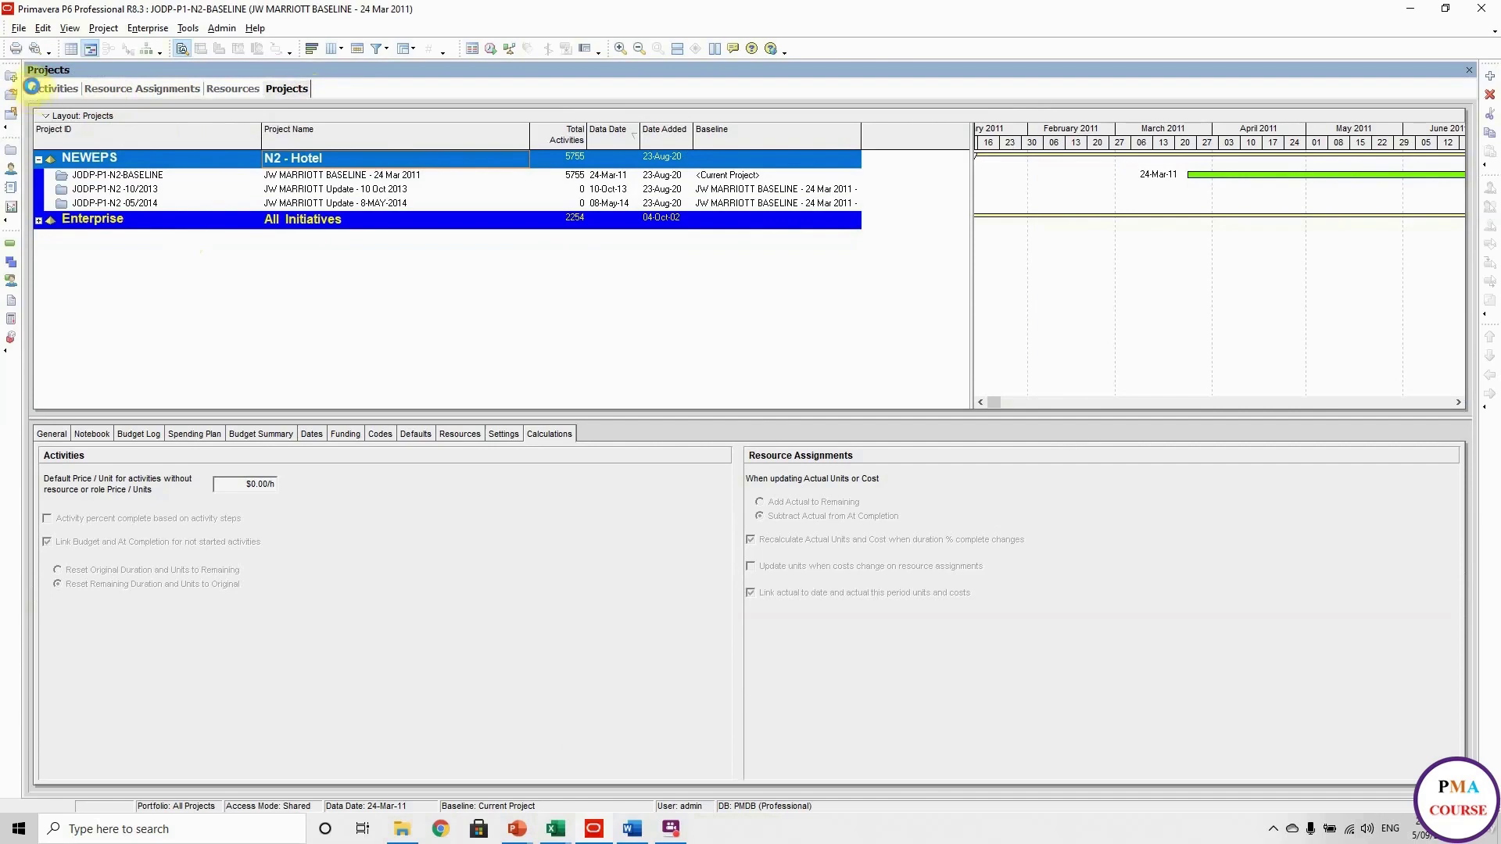
Step: Check PMS resource units on Plumbing Testing, Pipes & Fittings, Fire Fighting Pumps, Conduit & Boxes, Cable Pulling
{"action": "left_click", "coordinate": [33, 87]}
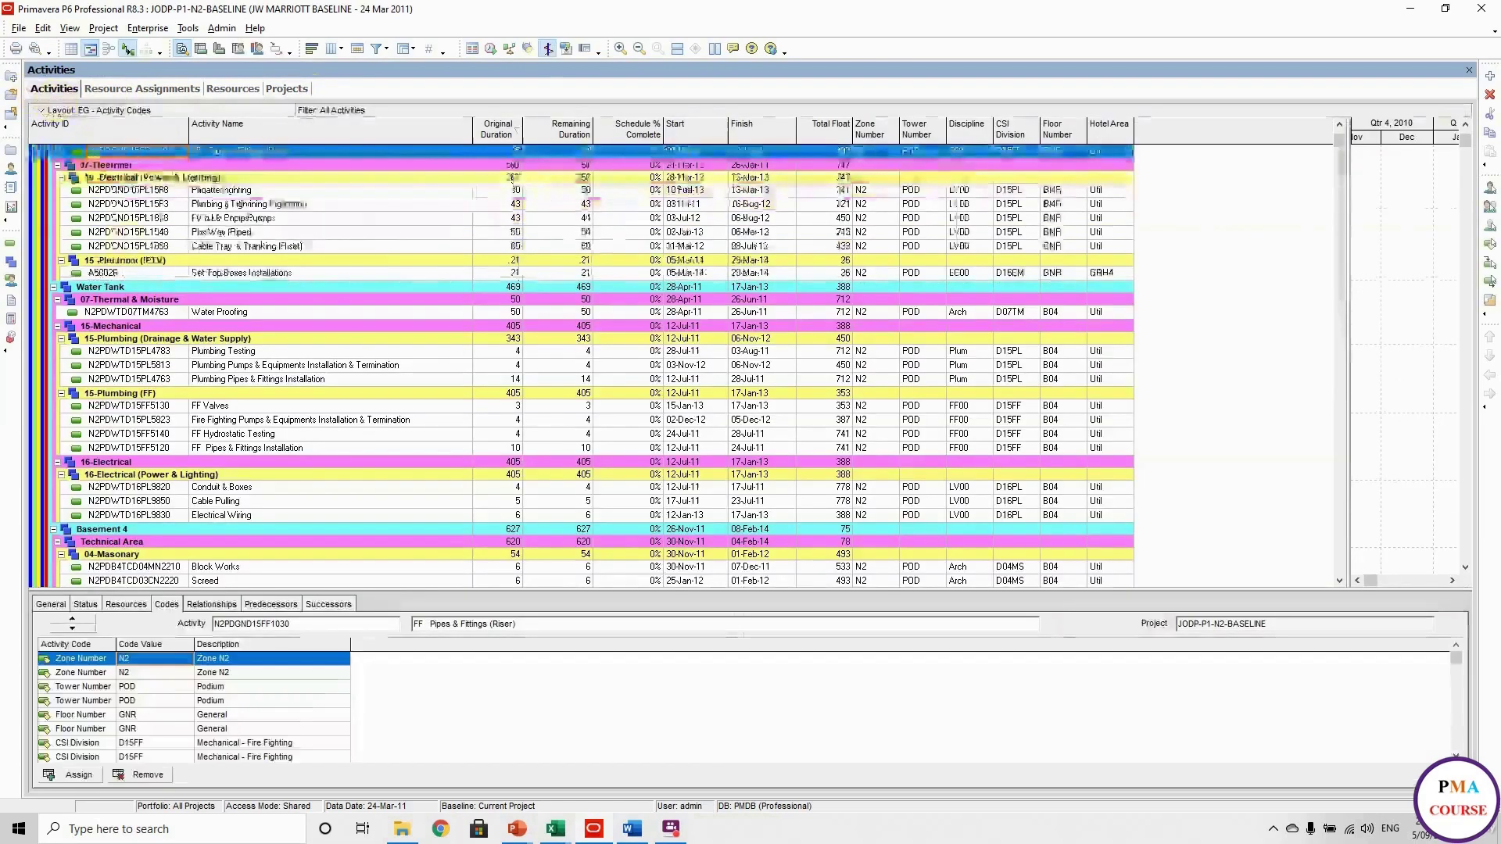
{"action": "left_click", "coordinate": [242, 354]}
{"action": "left_click", "coordinate": [125, 605]}
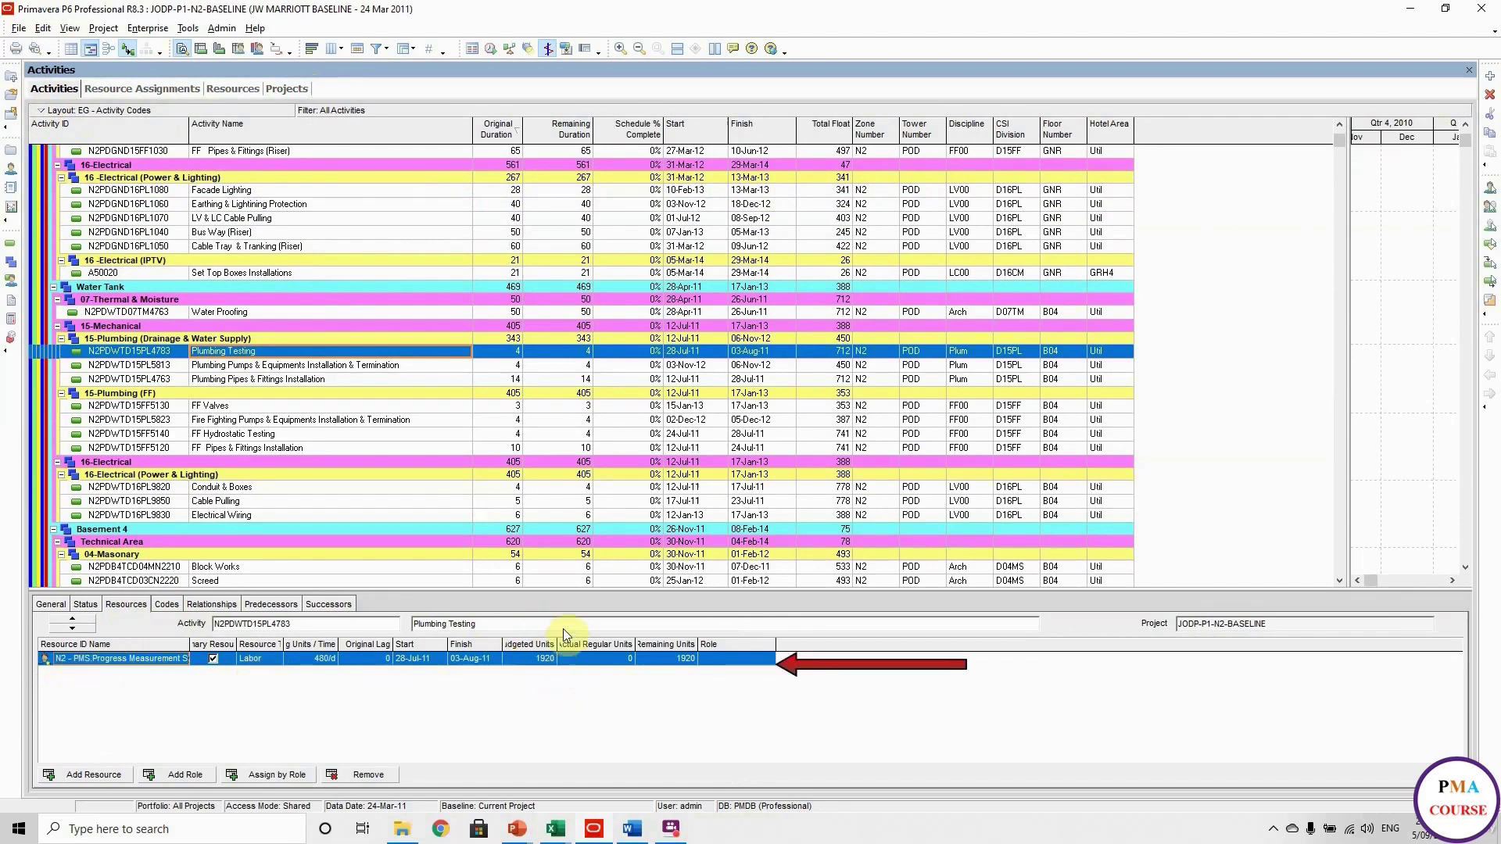
{"action": "left_click", "coordinate": [409, 381]}
{"action": "left_click", "coordinate": [356, 420]}
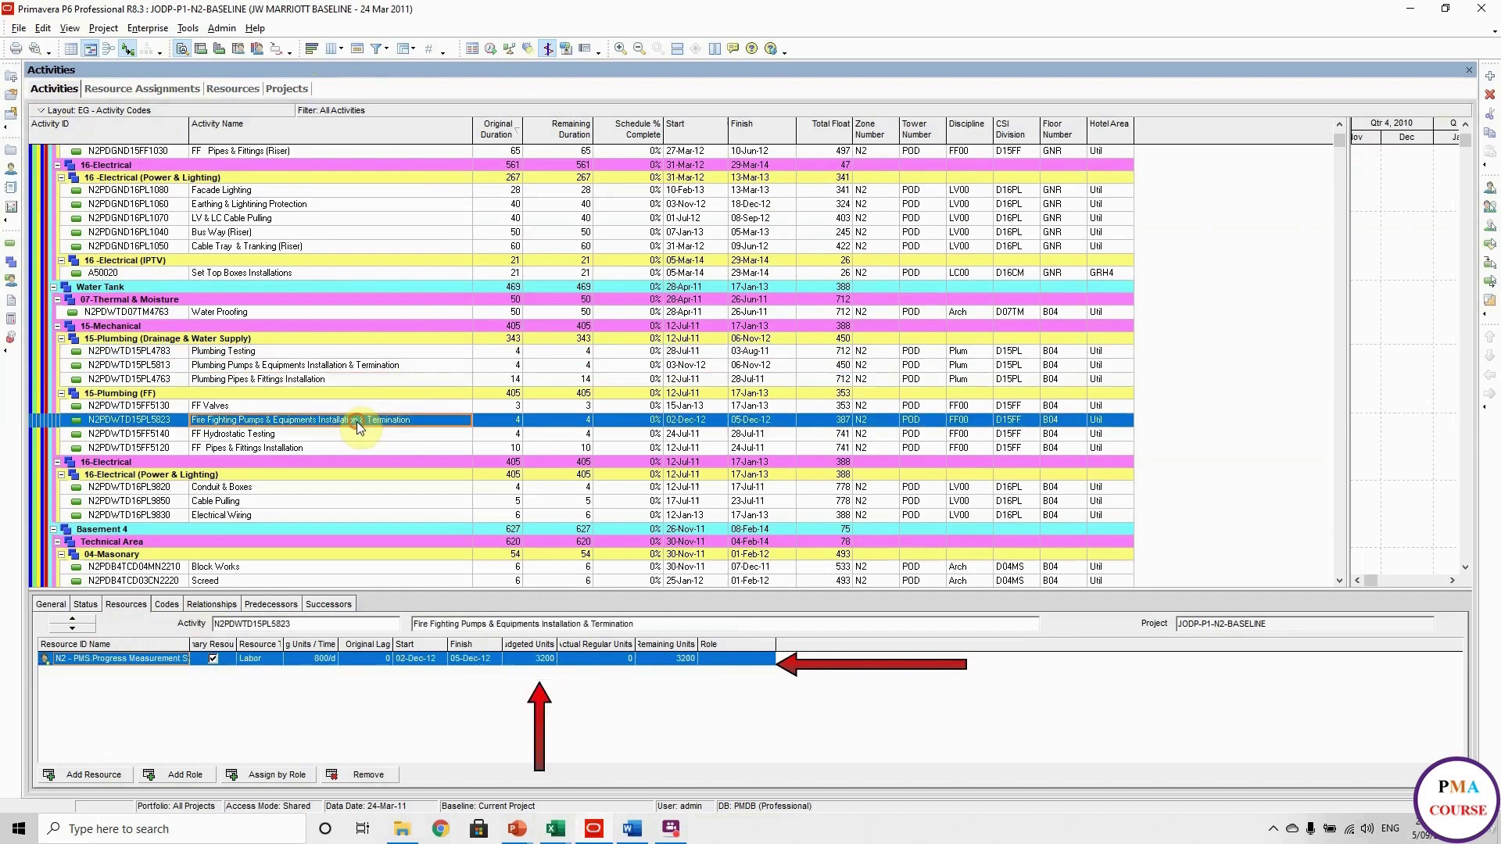
{"action": "left_click", "coordinate": [431, 496]}
{"action": "left_click", "coordinate": [427, 502]}
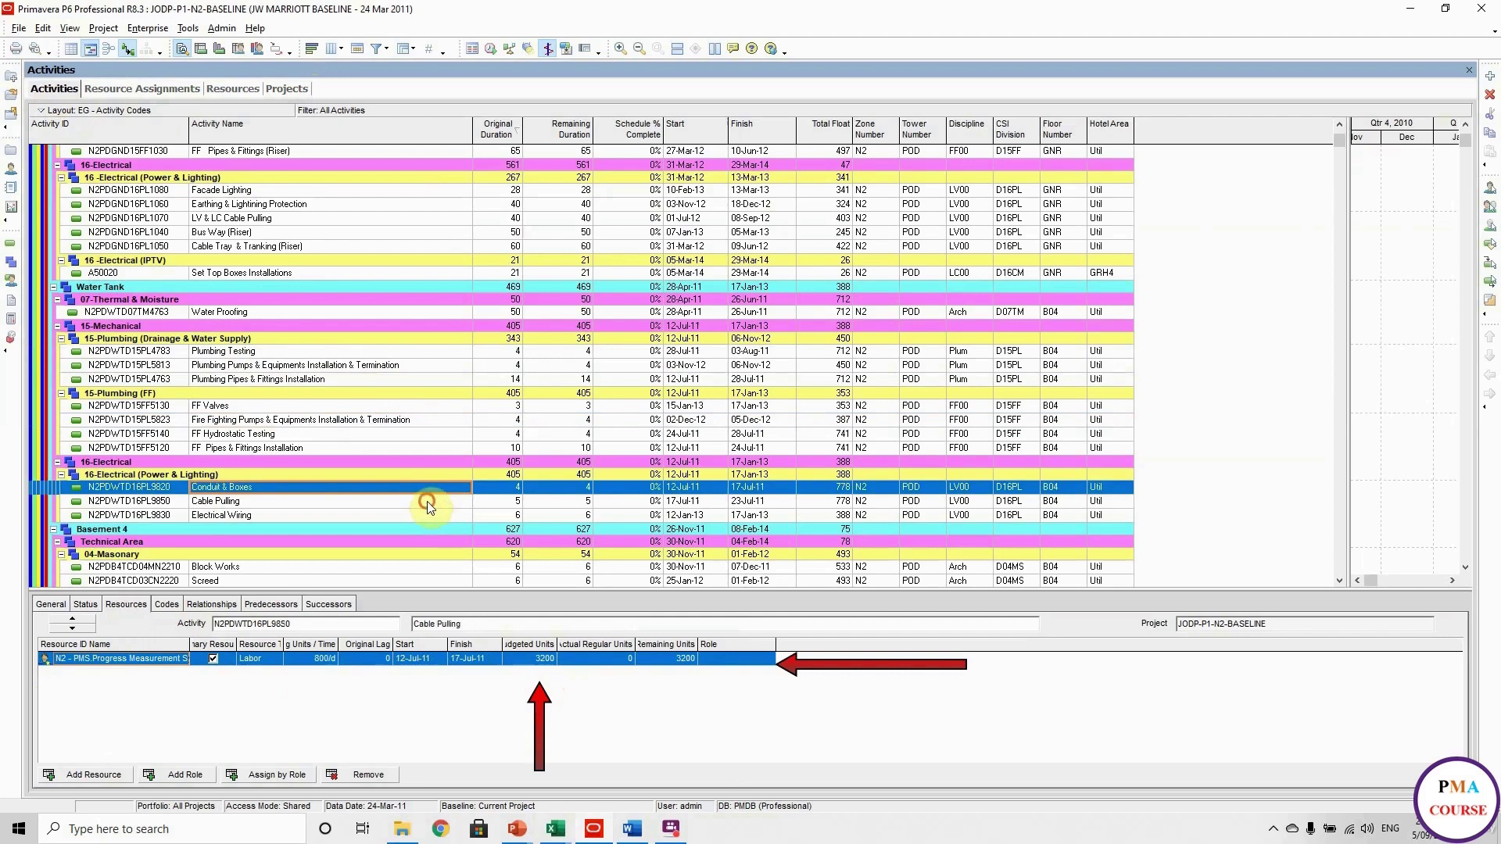